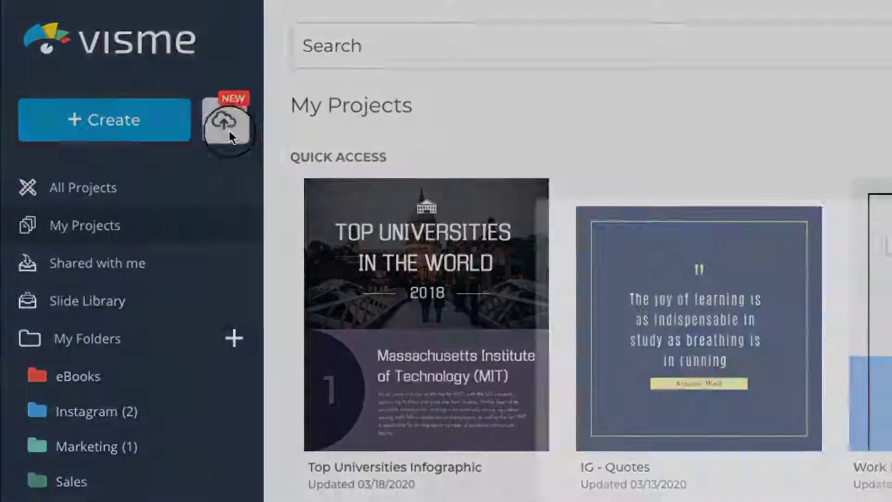
Step: Browse the Presentations template gallery and preview the IworkUwork Pitch Deck template
left_click(245, 145)
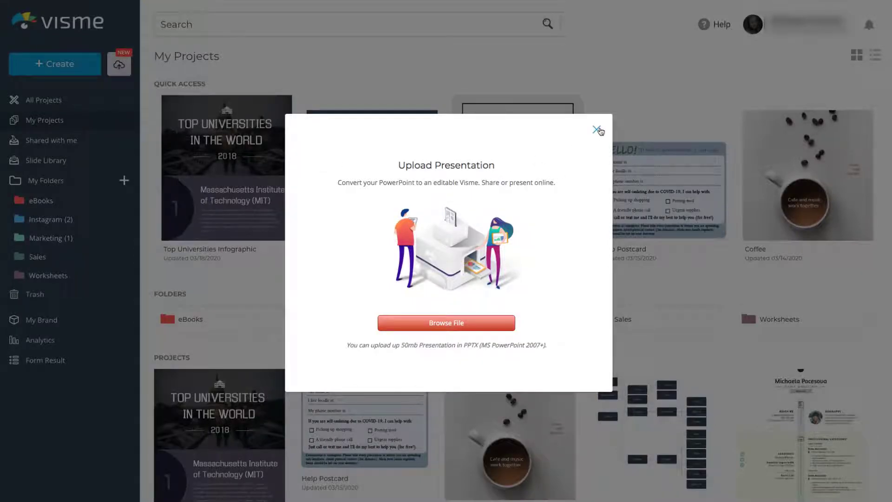
left_click(598, 130)
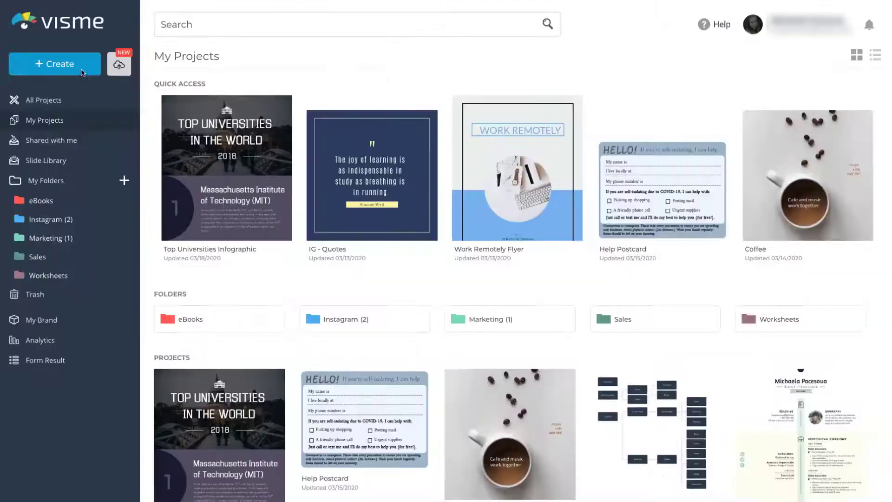
left_click(165, 145)
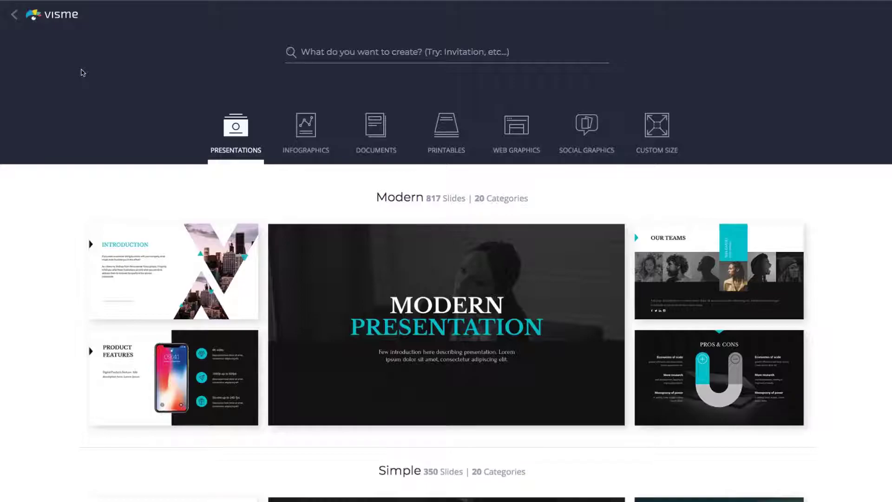
mouse_move(446, 325)
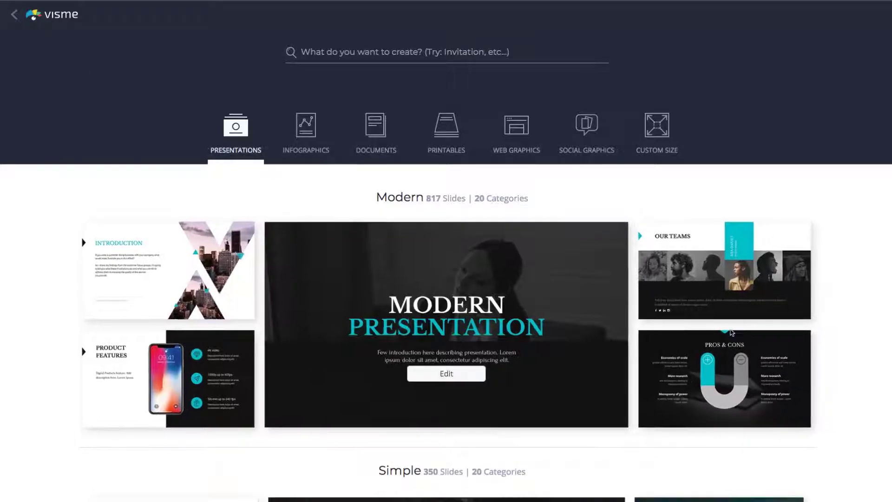
scroll(731, 333, "down", 5)
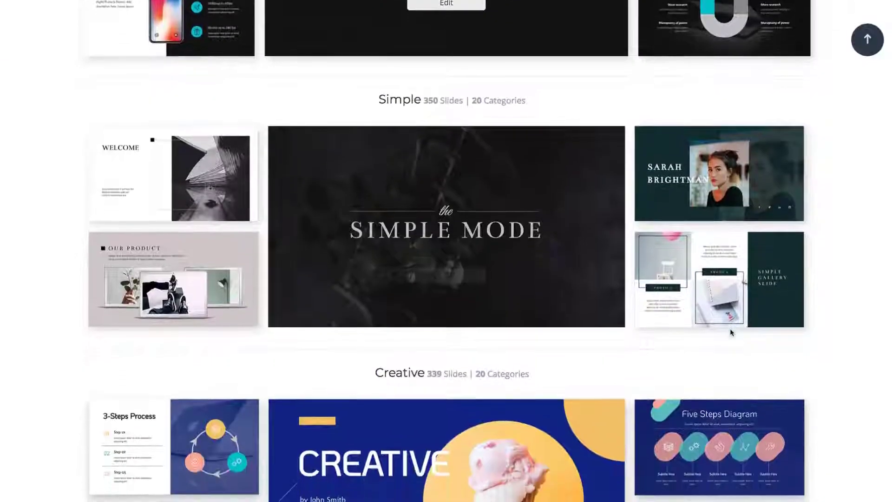
scroll(731, 333, "down", 3)
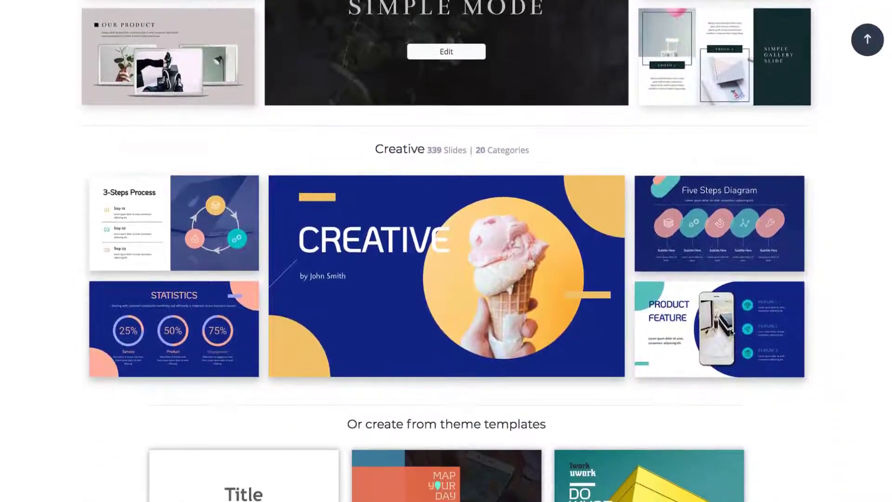
mouse_move(725, 308)
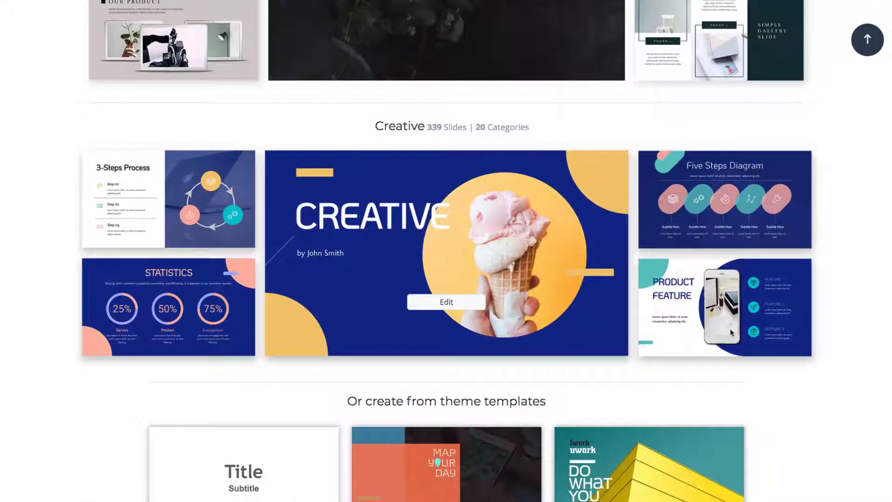
scroll(730, 333, "down", 3)
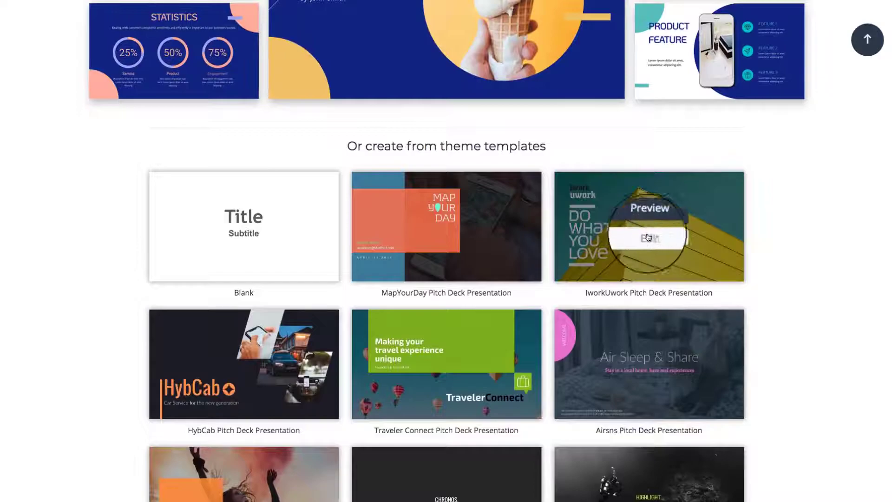
left_click(653, 219)
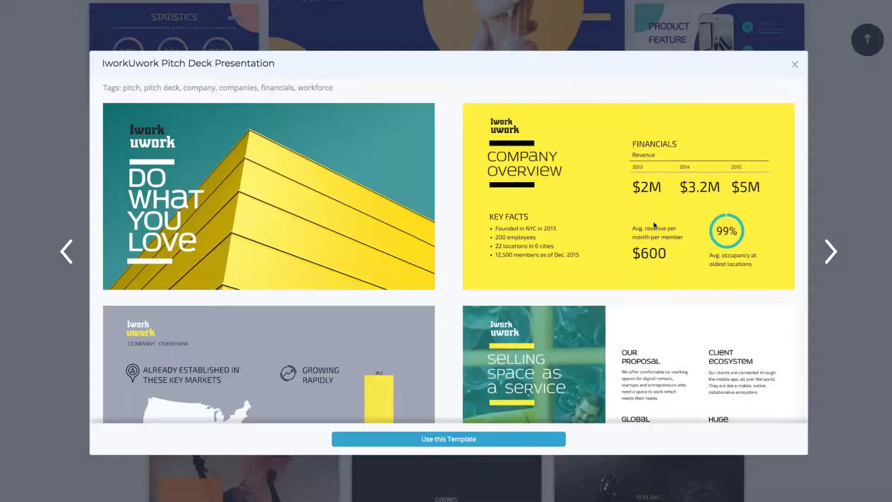
scroll(653, 221, "down", 3)
scroll(653, 221, "down", 2)
scroll(654, 223, "down", 3)
scroll(655, 224, "down", 2)
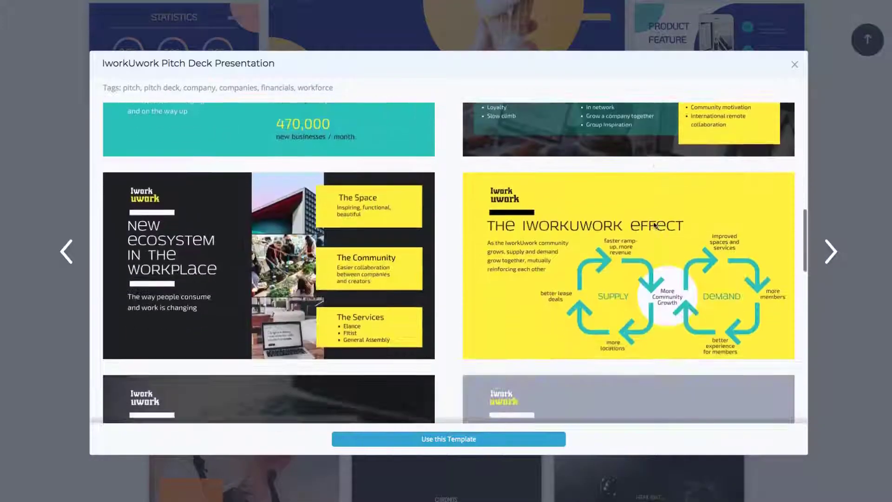
scroll(656, 224, "down", 3)
scroll(691, 181, "down", 2)
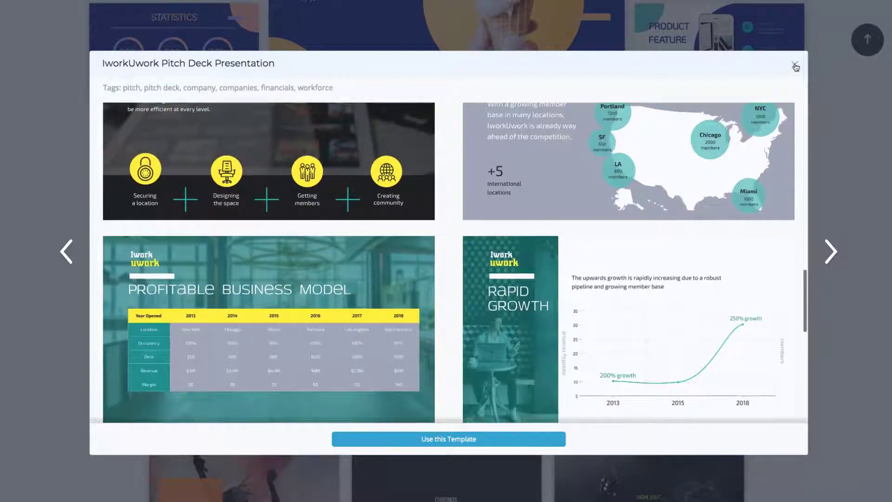
left_click(796, 67)
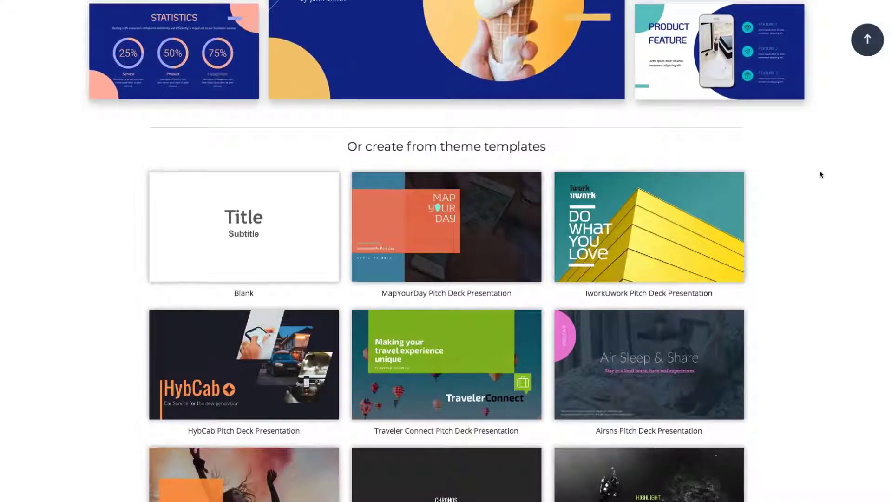
scroll(821, 174, "up", 5)
scroll(821, 175, "up", 1)
scroll(821, 175, "up", 1)
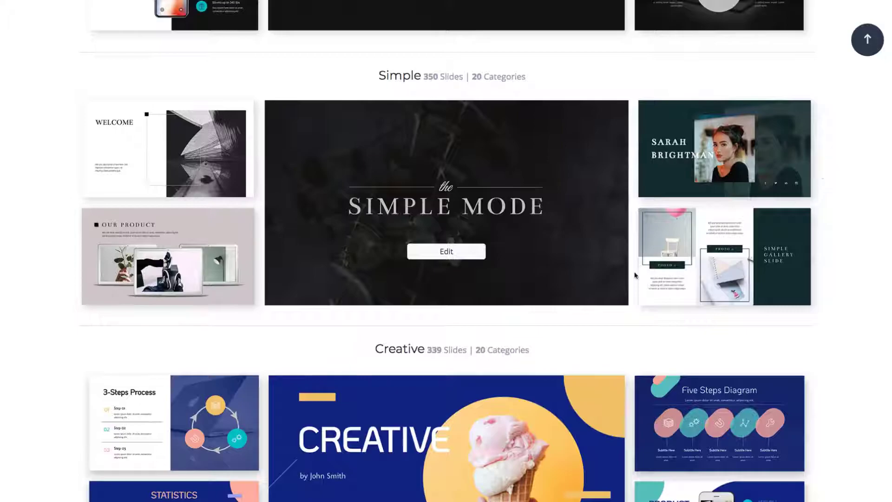
Step: Edit the Simple Mode template and show the Add New Slide choices
left_click(446, 251)
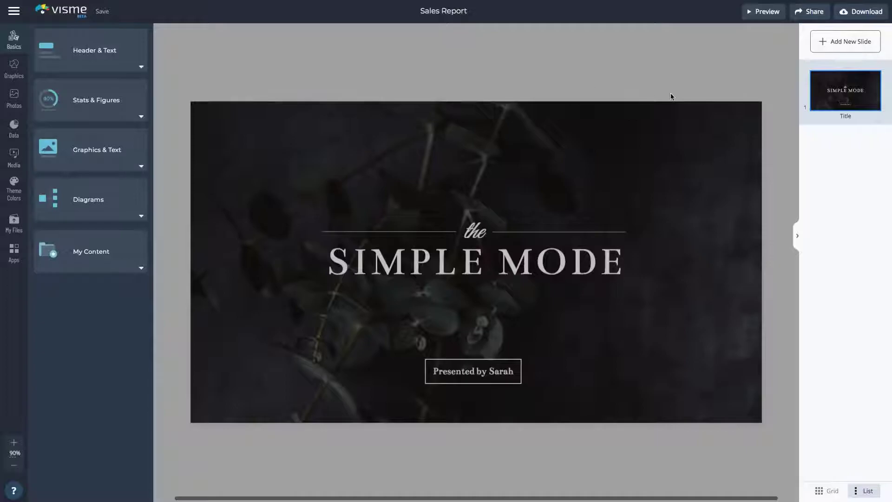
left_click(841, 43)
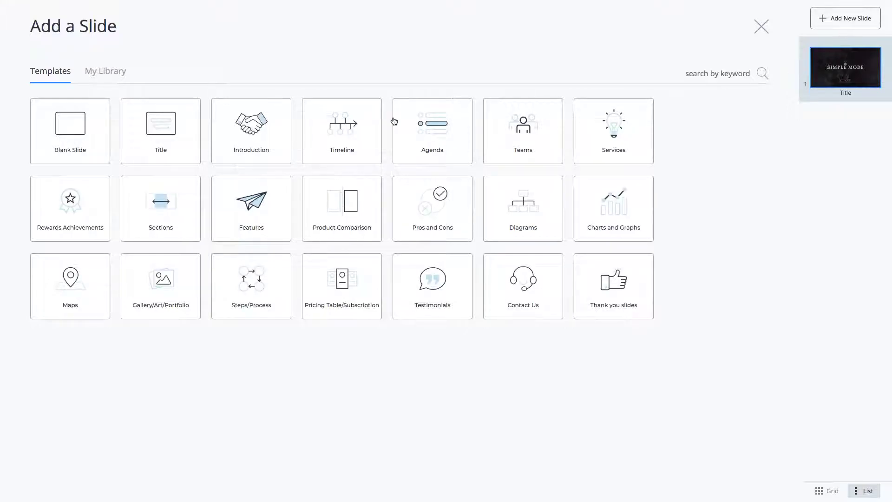
Step: Place the About introduction design as slide two and add a Timeline slide
left_click(270, 144)
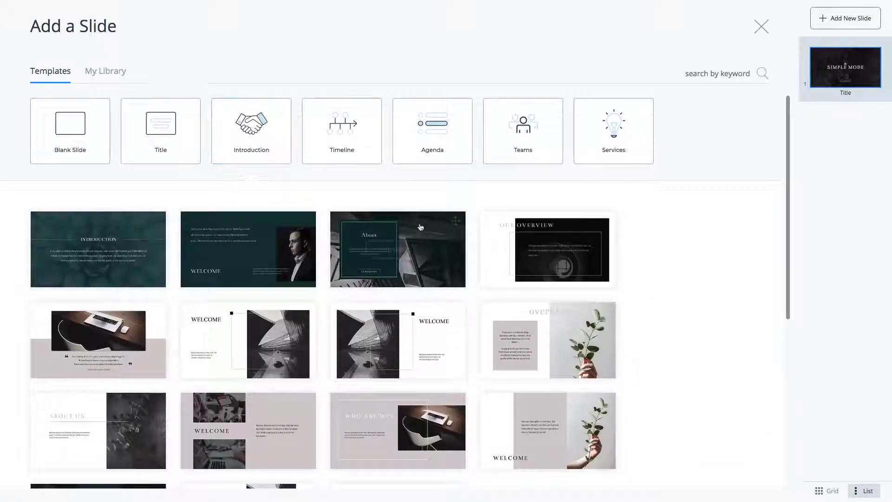
mouse_move(401, 252)
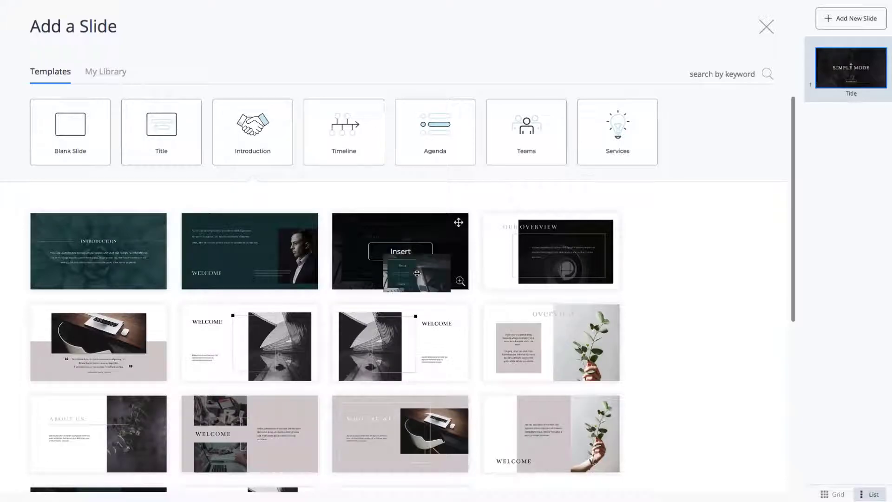
left_click_drag(417, 274, 872, 188)
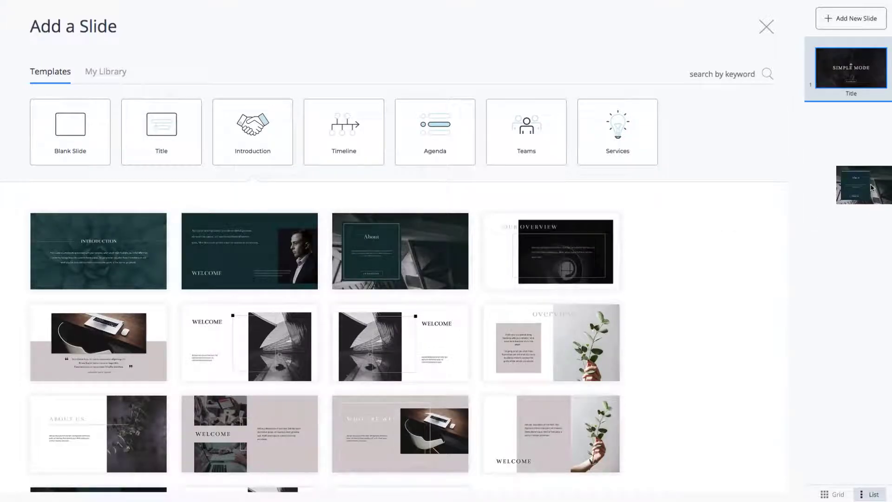
left_click(370, 132)
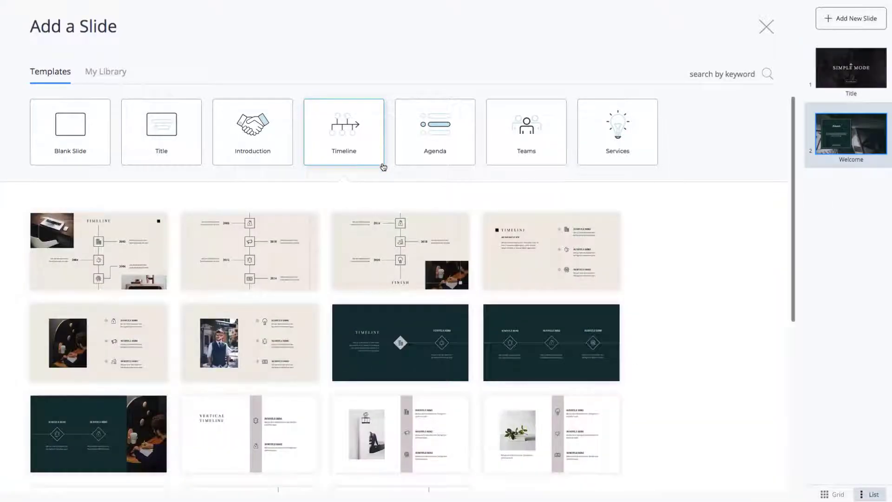
mouse_move(400, 434)
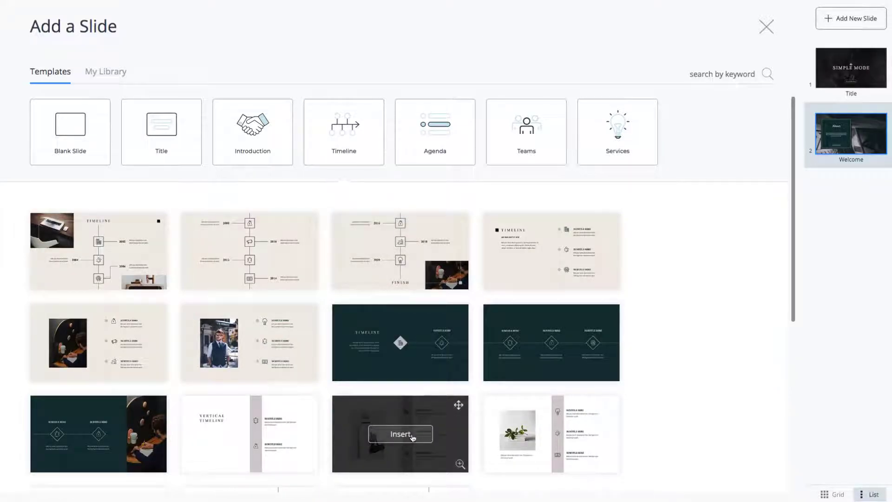
left_click(412, 437)
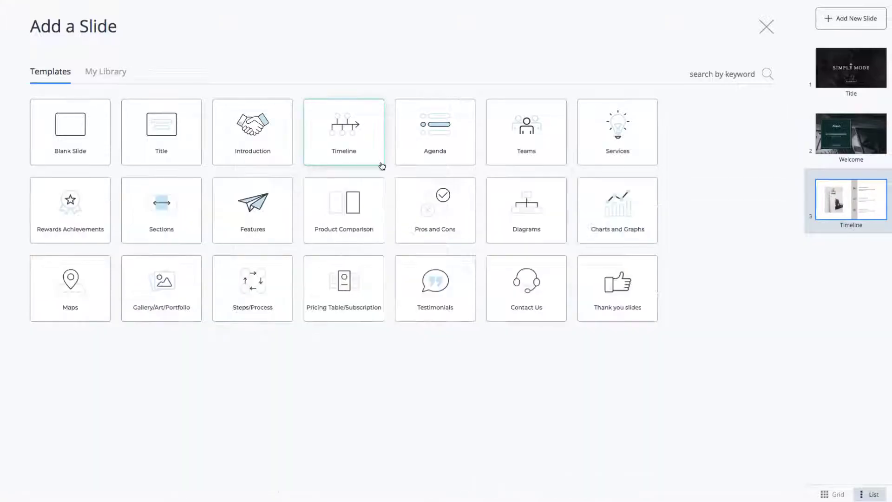
Step: Add Stats, Bar Graph and Pros and Cons slides, then show My Library
left_click(552, 326)
left_click(402, 418)
left_click(436, 224)
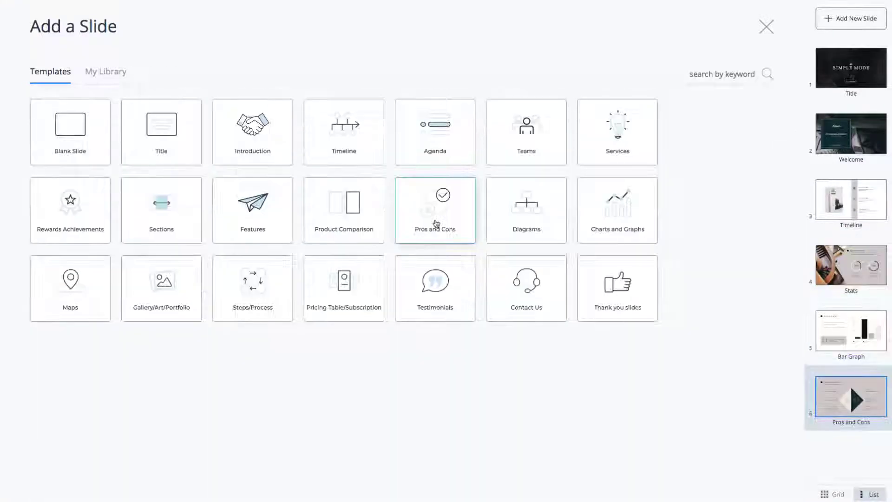
left_click(94, 71)
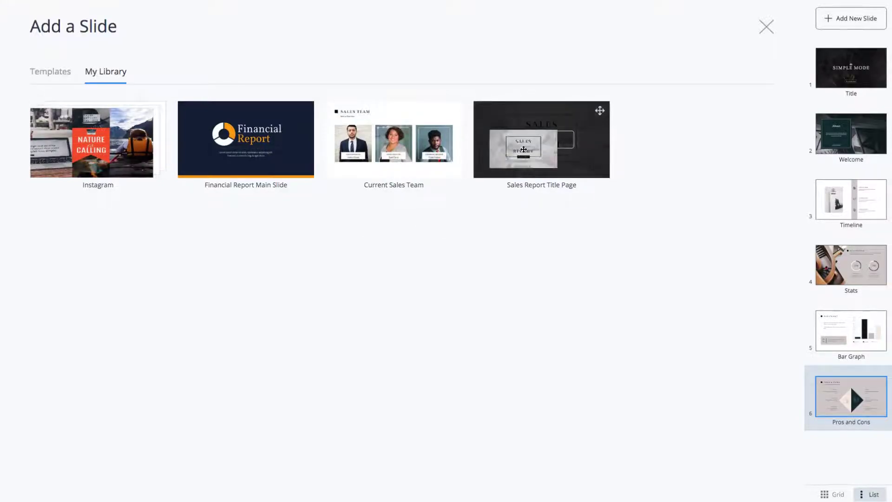
mouse_move(542, 140)
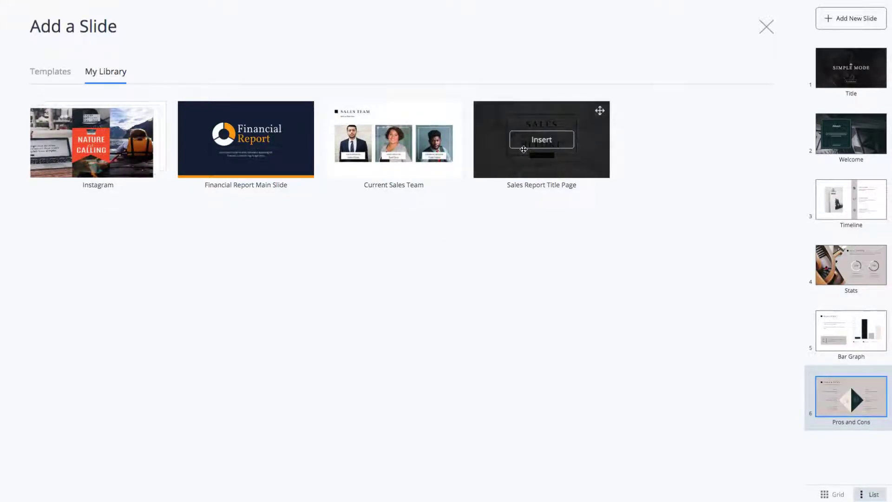
Step: Make the saved Sales Report Title Page slide one and delete the Simple Mode title slide
left_click(523, 148)
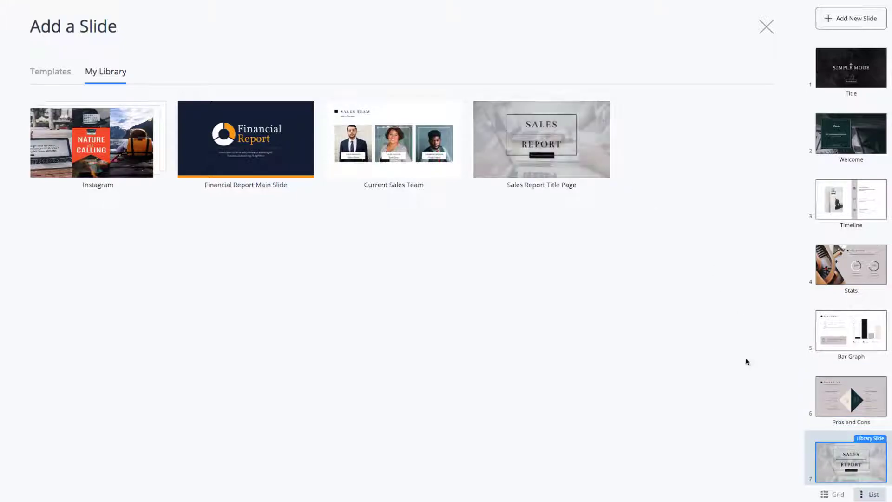
left_click_drag(825, 457, 842, 121)
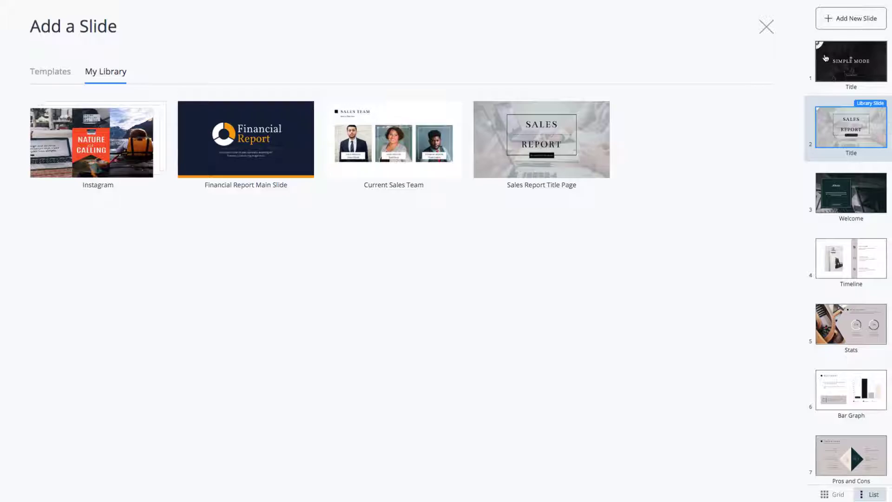
mouse_move(852, 61)
left_click(820, 47)
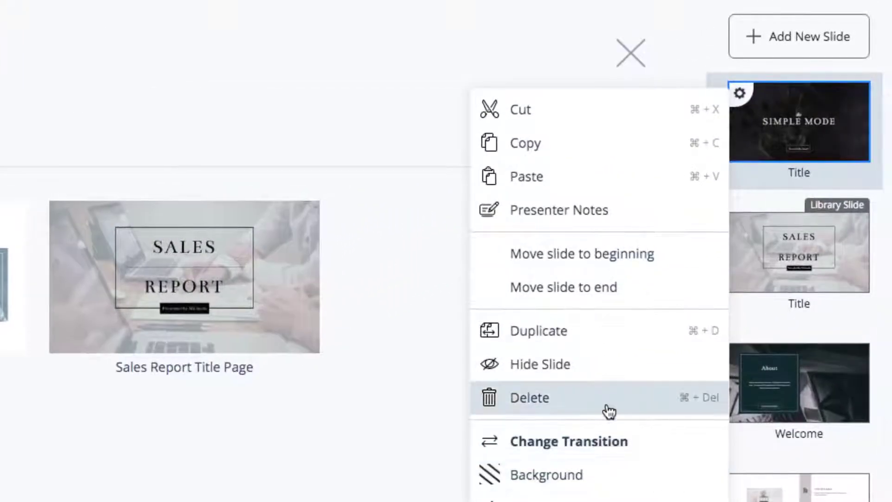
left_click(608, 410)
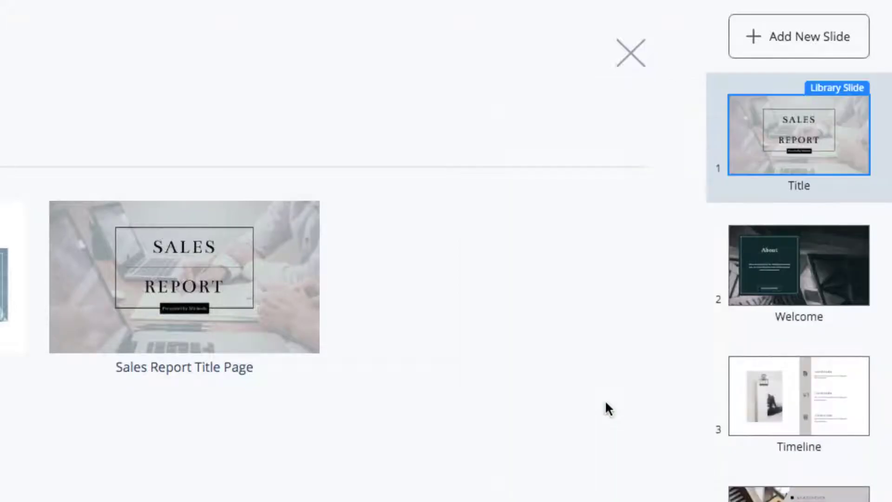
Step: On the Welcome slide, replace the 'About' heading with 'Sales Report'
left_click(762, 28)
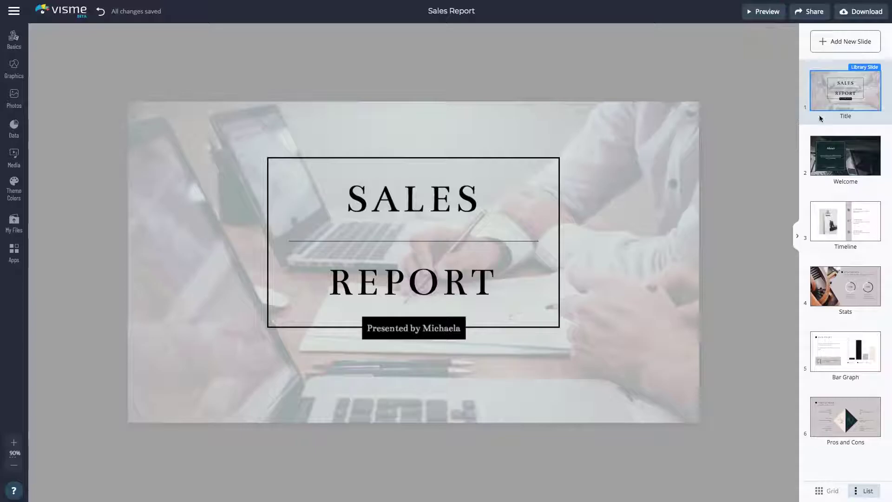
left_click(820, 143)
left_click(317, 211)
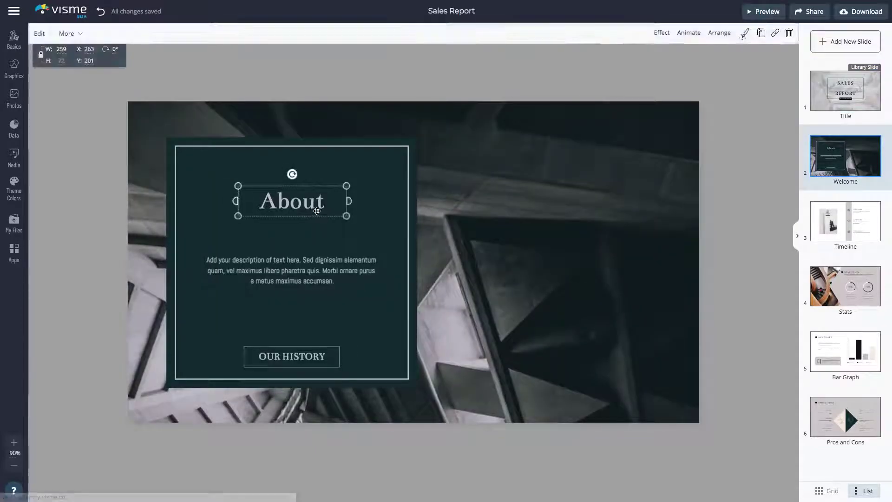
double_click(317, 211)
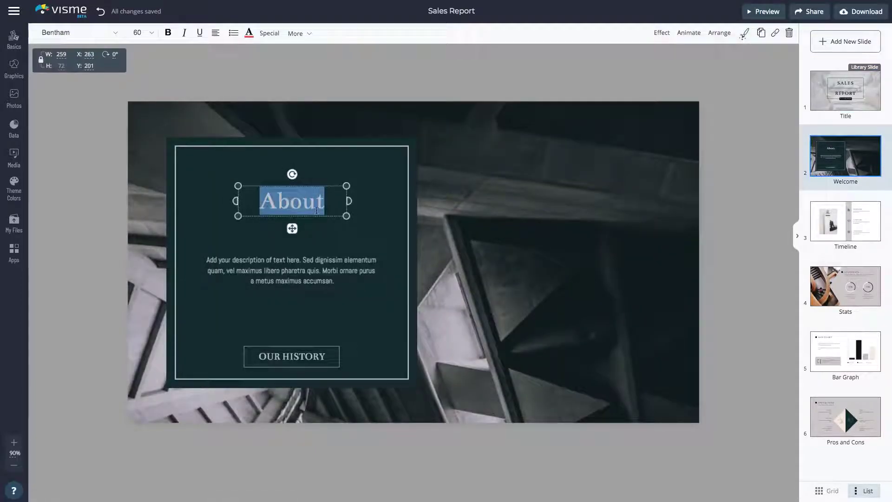
type("Sales Report")
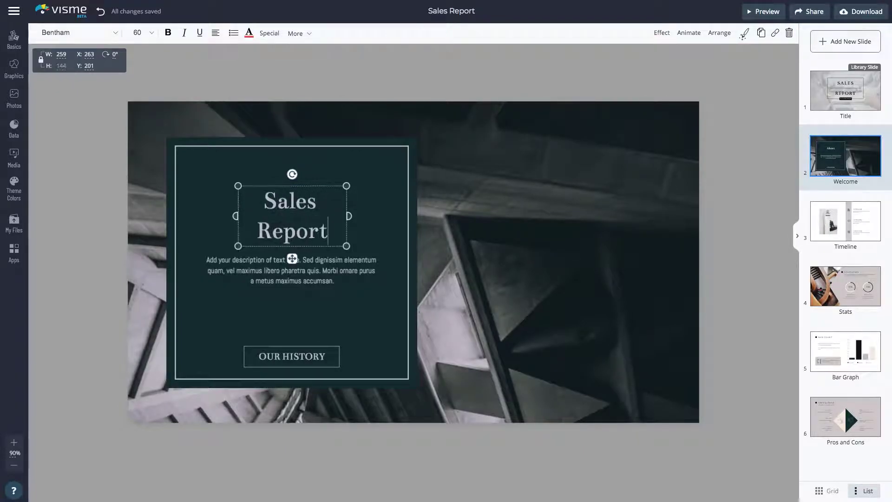
Step: Browse the Shapes, Arrows & Lines and Icons graphics, then switch to the Stats slide
left_click(361, 212)
left_click(14, 68)
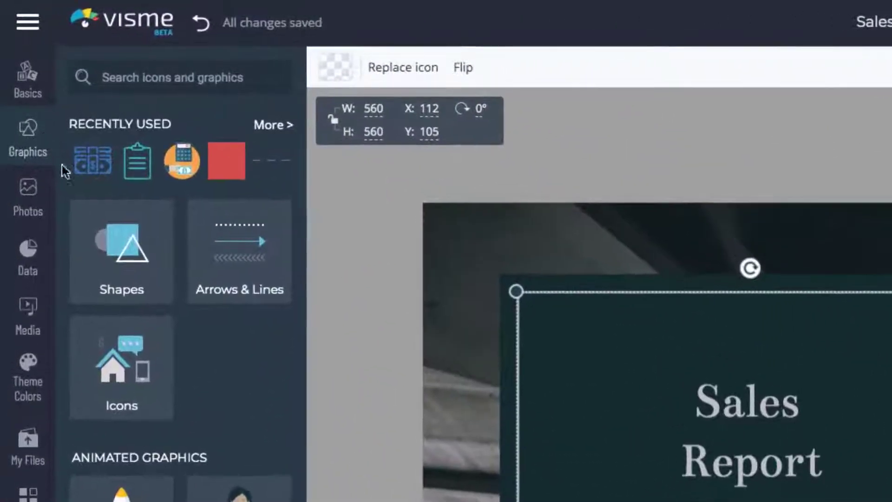
left_click(52, 121)
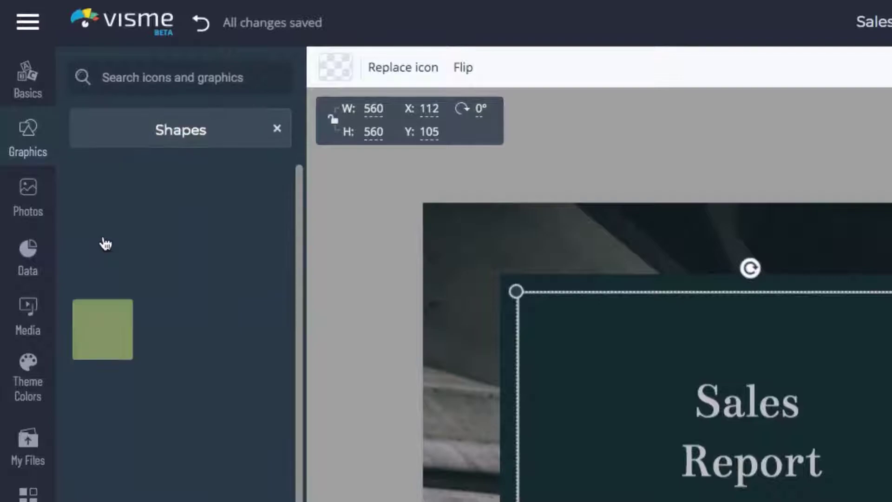
left_click(277, 130)
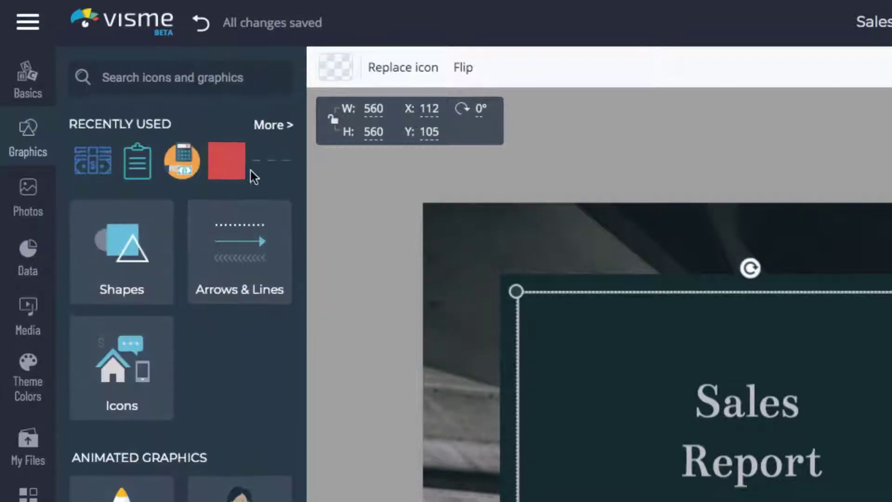
left_click(234, 256)
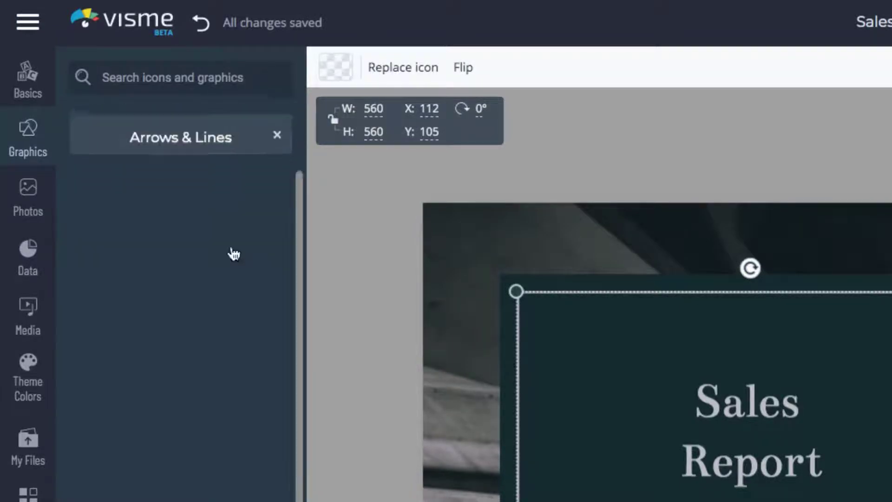
left_click(277, 129)
left_click(140, 375)
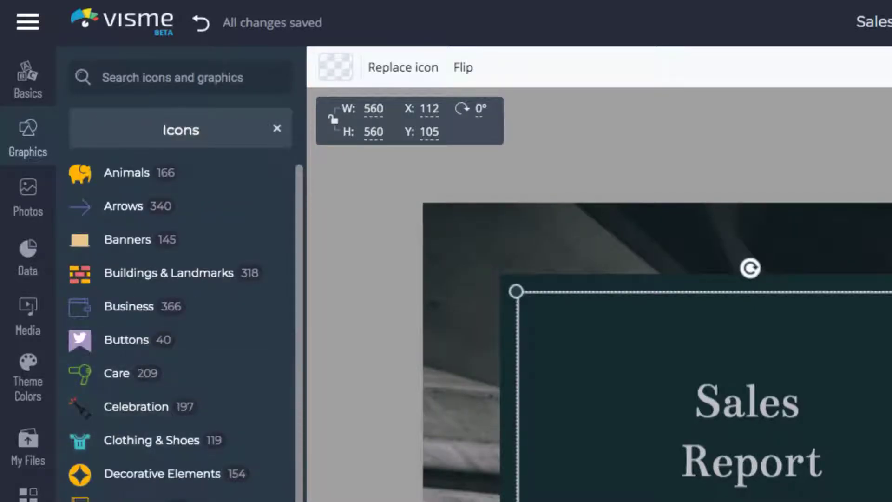
scroll(181, 314, "down", 2)
scroll(181, 314, "up", 2)
left_click(277, 129)
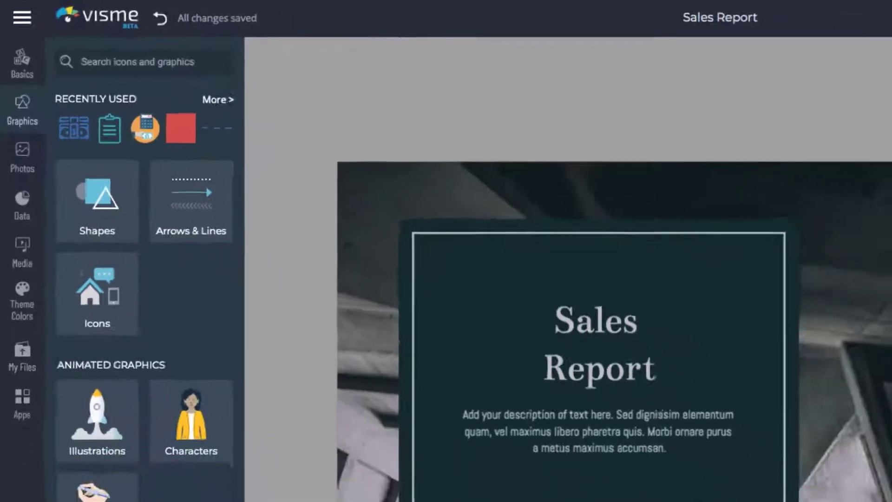
left_click(851, 284)
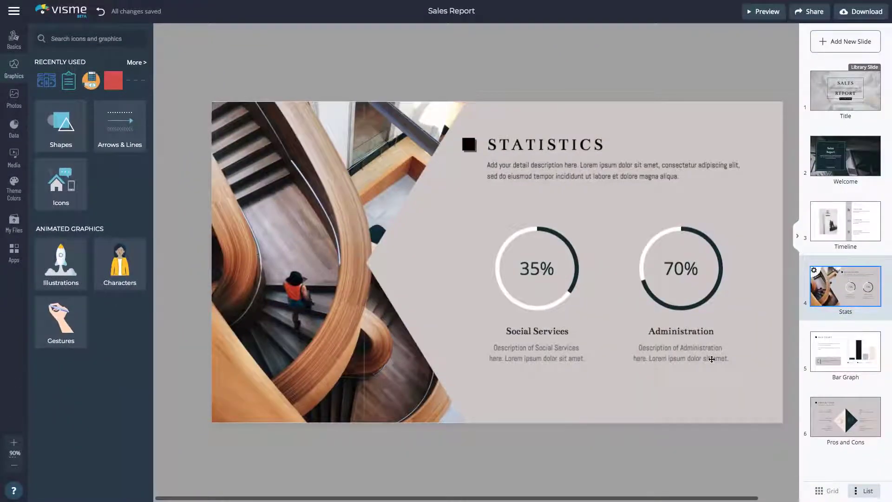
Step: Add the yellow casual character and place it between the two percentage circles
left_click(127, 261)
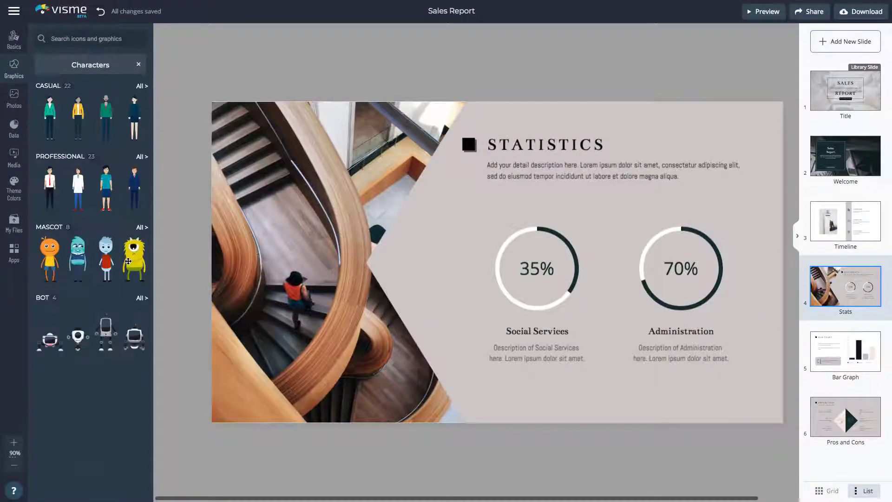
left_click(78, 119)
left_click_drag(441, 265, 604, 265)
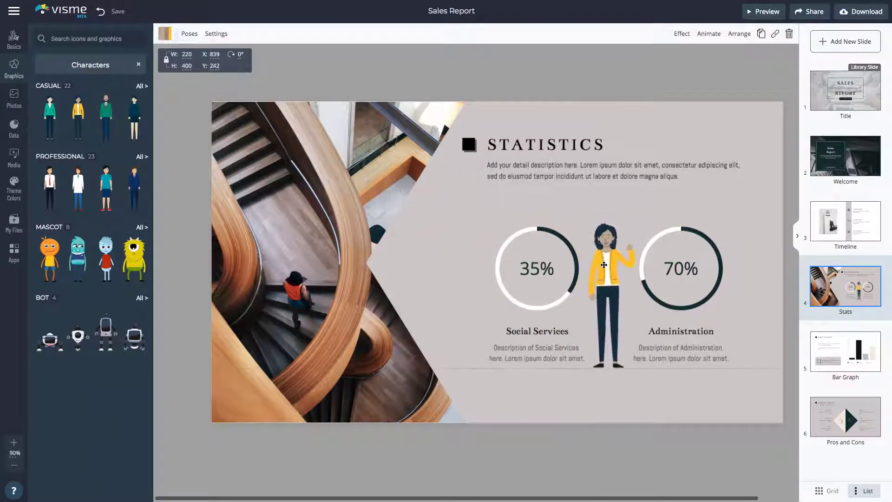
Step: Give the character the Comparing pose and brown skin
left_click(190, 34)
scroll(249, 142, "down", 2)
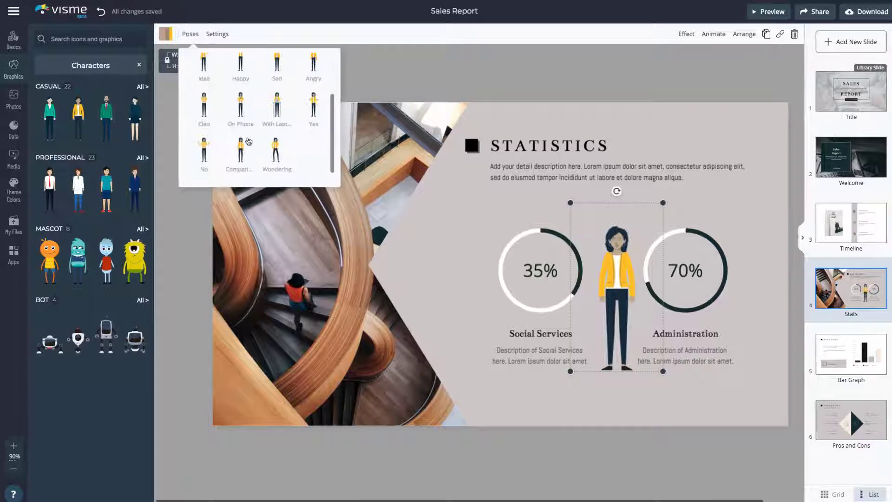
left_click(249, 141)
left_click(165, 33)
left_click(196, 78)
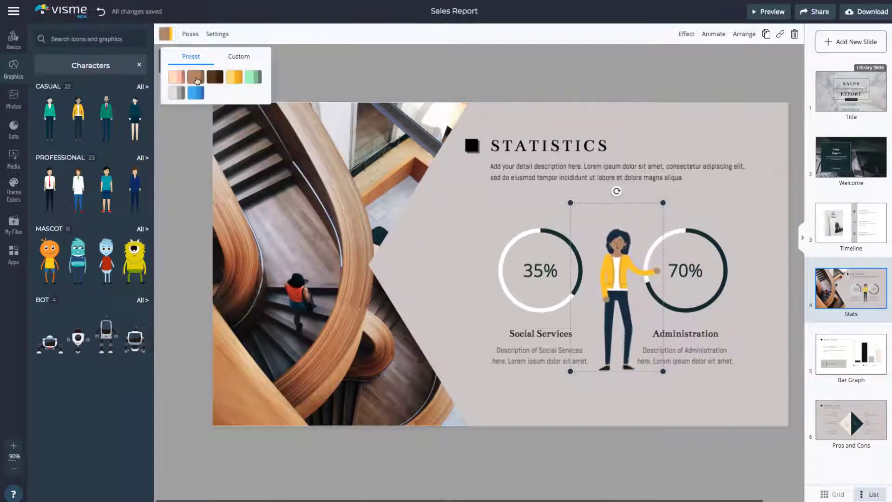
left_click(184, 143)
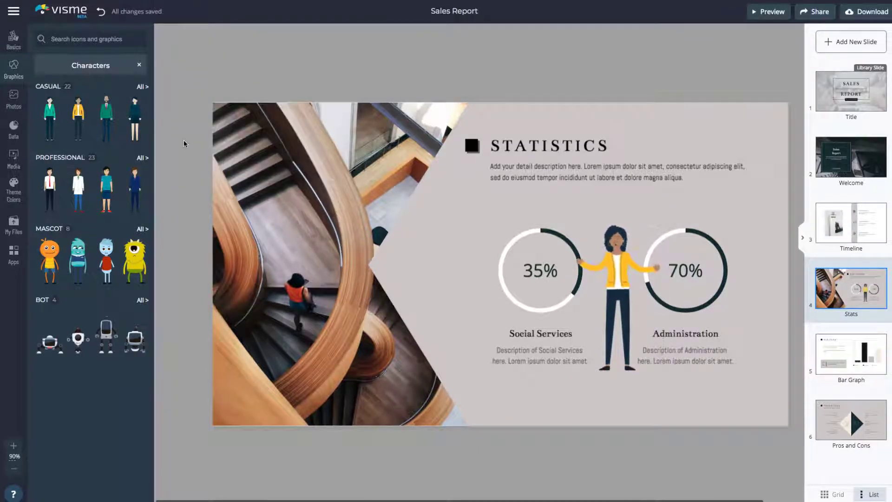
left_click(258, 194)
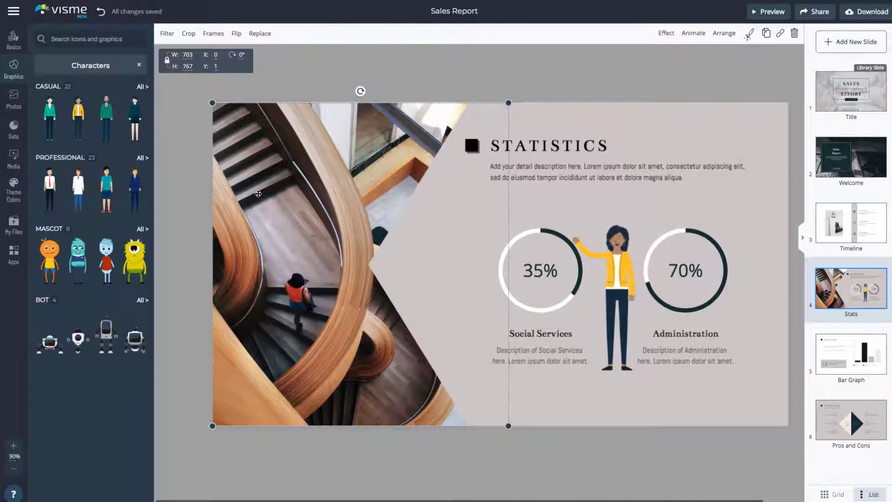
Step: Replace the staircase photo with the laptop photo from My Files
left_click(13, 98)
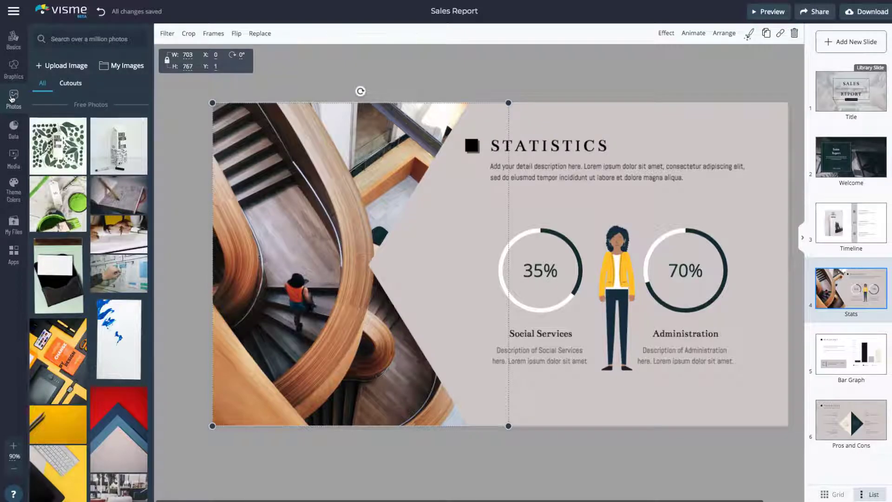
left_click(113, 65)
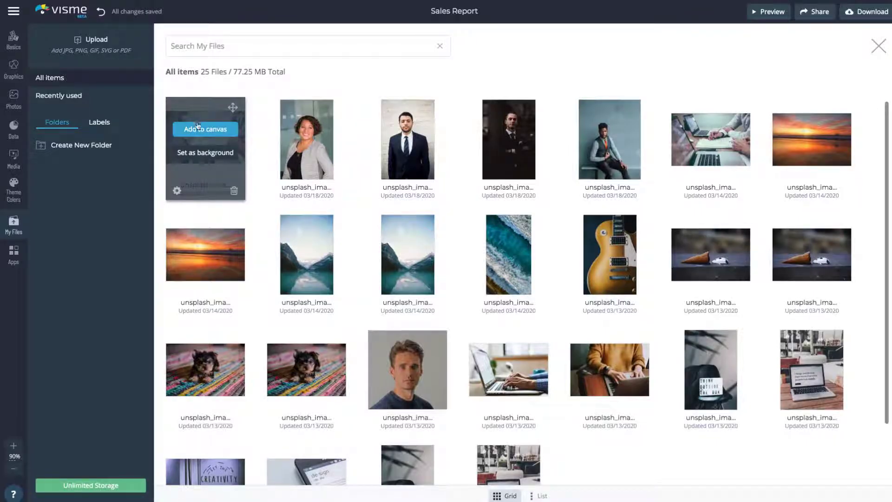
left_click(198, 130)
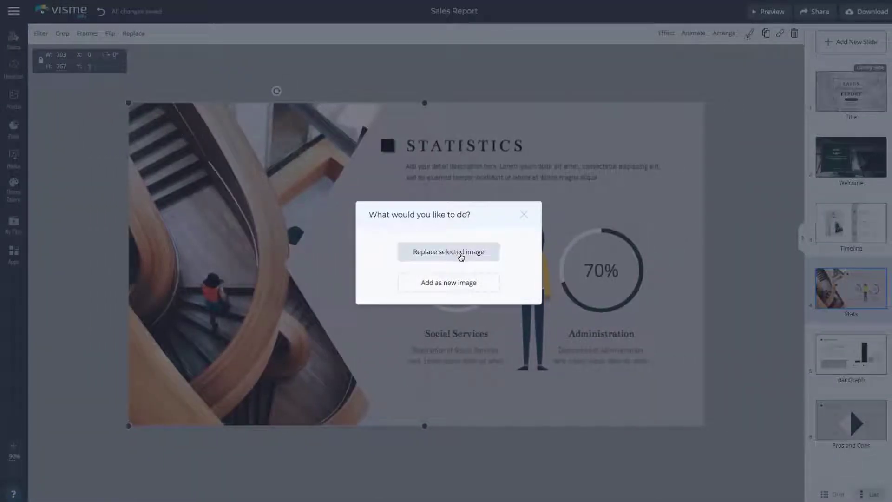
left_click(460, 257)
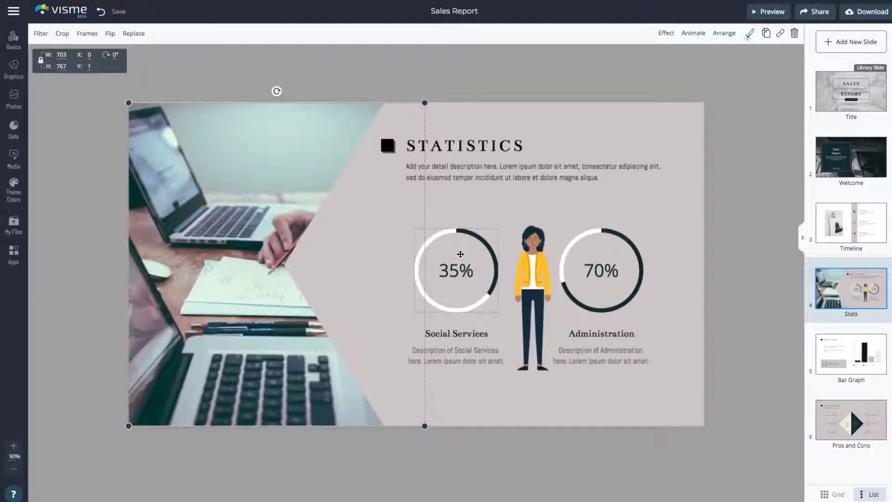
left_click(732, 219)
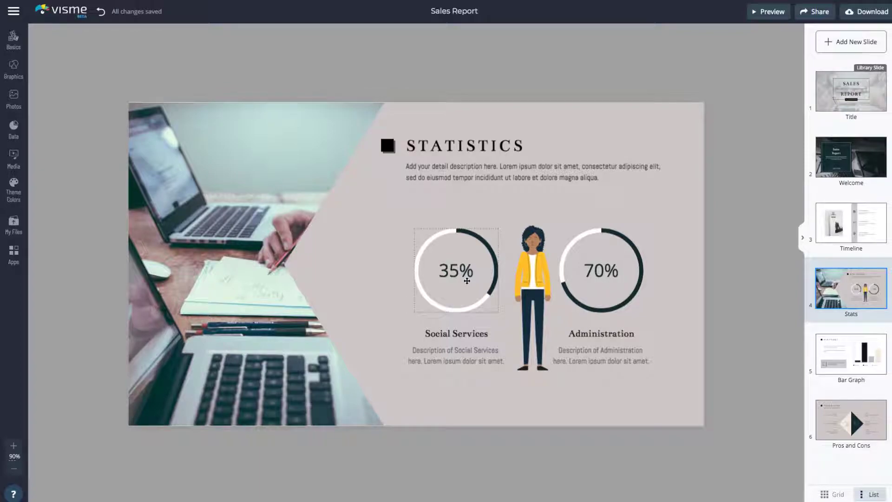
Step: Set the Social Services progress circle to a plain 91, then open the Bar Graph slide
left_click(467, 280)
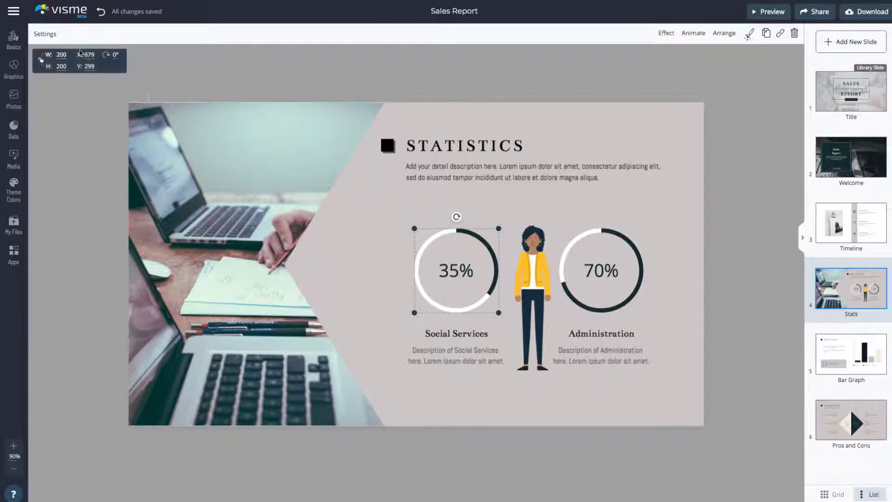
left_click(62, 43)
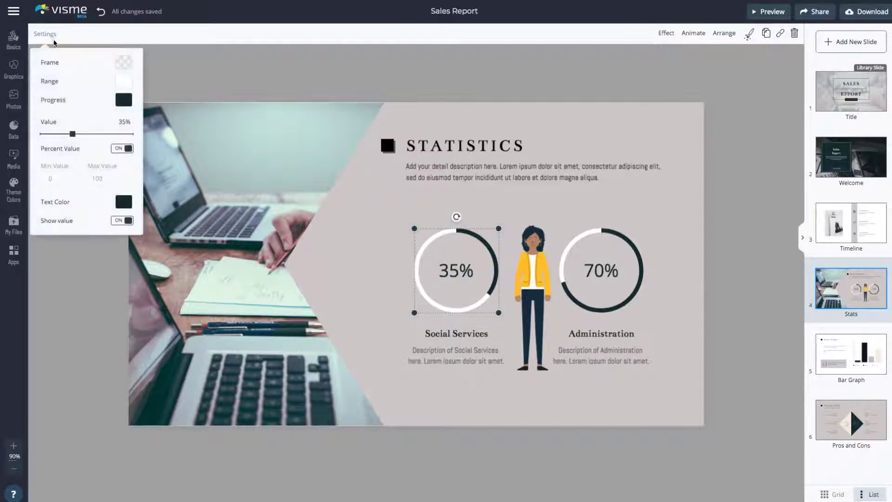
left_click_drag(73, 134, 124, 134)
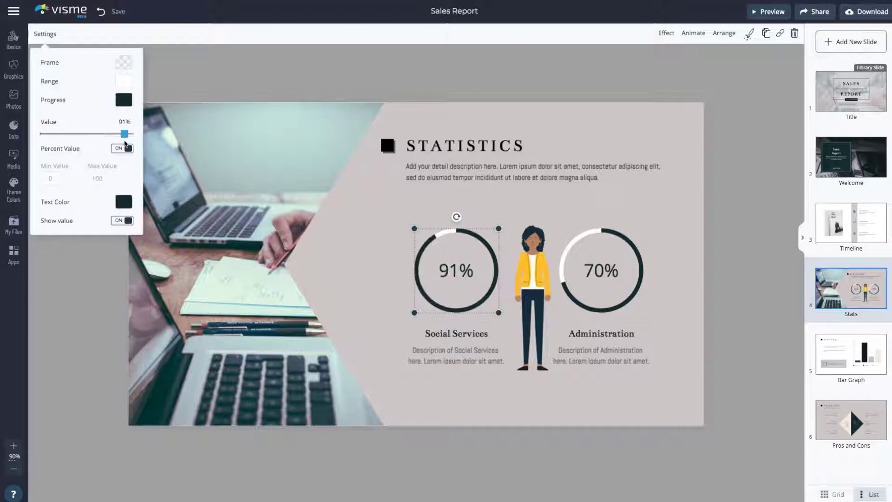
left_click(119, 149)
type("1")
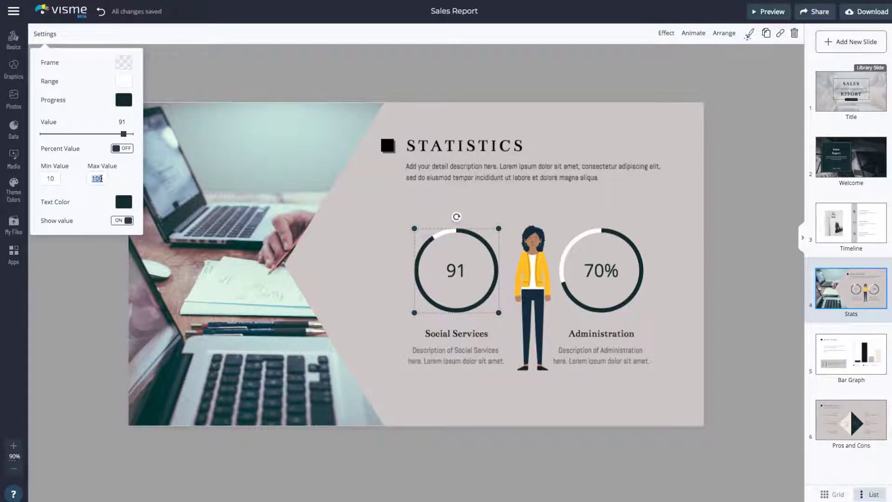
type("0")
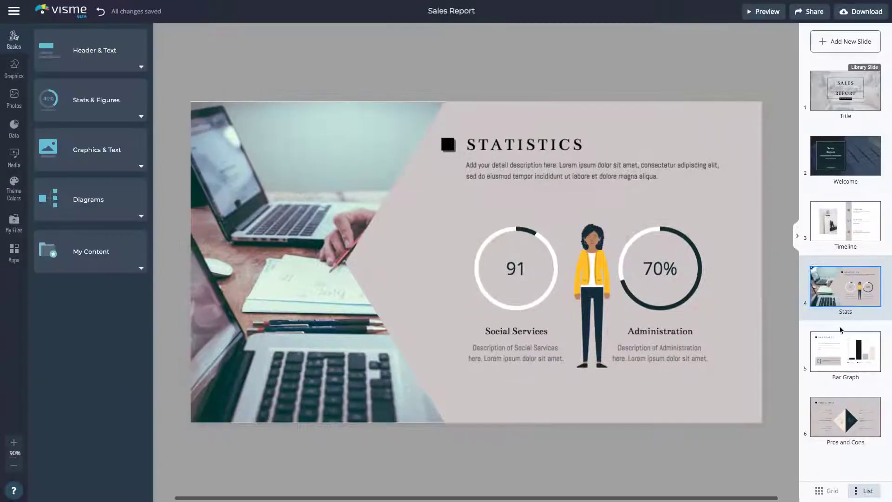
left_click(842, 343)
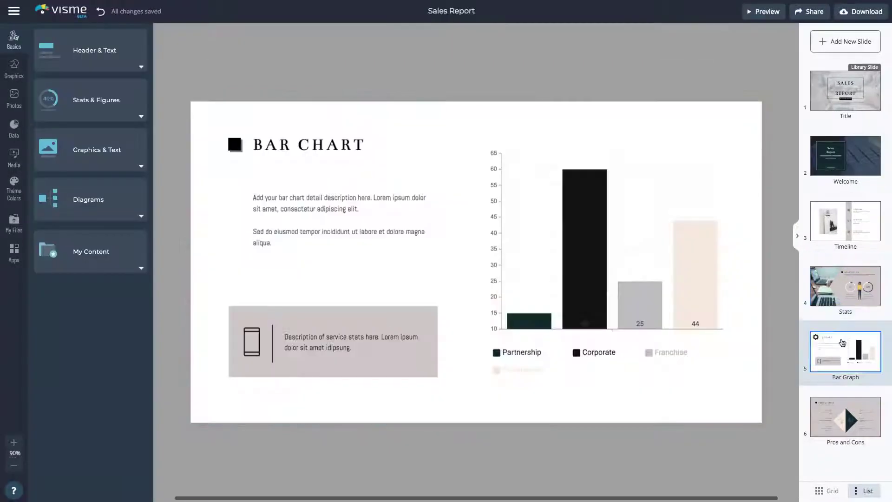
Step: Turn the bar chart into a pie chart with Sample Data 2 (Apples, Bananas, Cranberries)
double_click(698, 314)
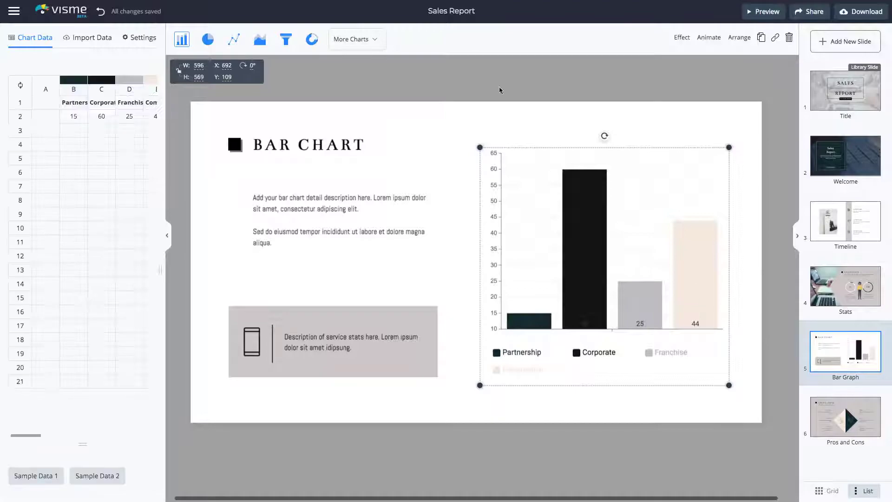
left_click(208, 42)
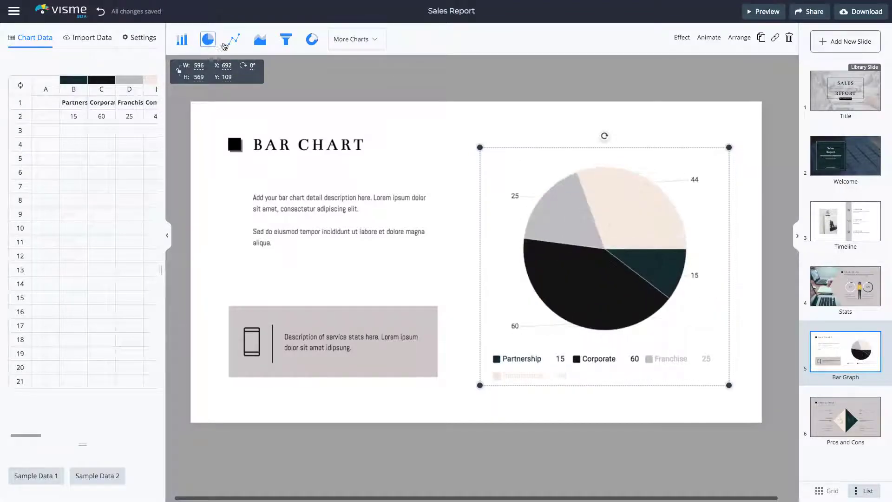
left_click(233, 40)
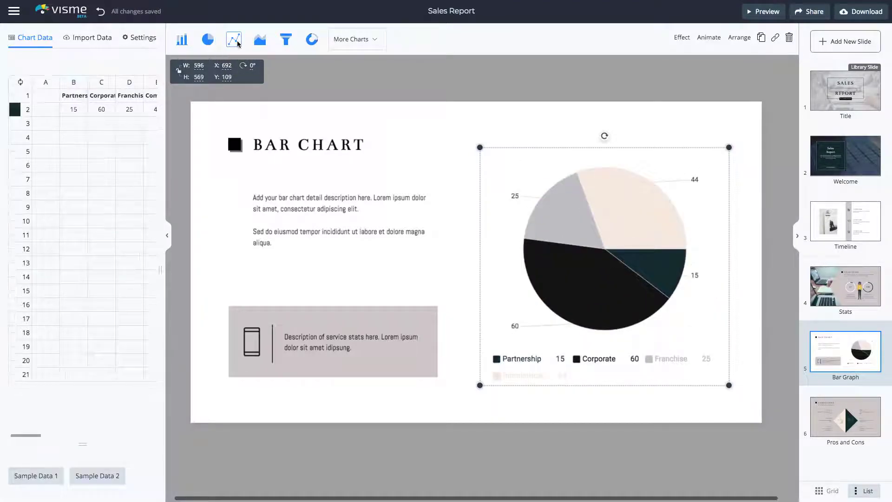
left_click(203, 40)
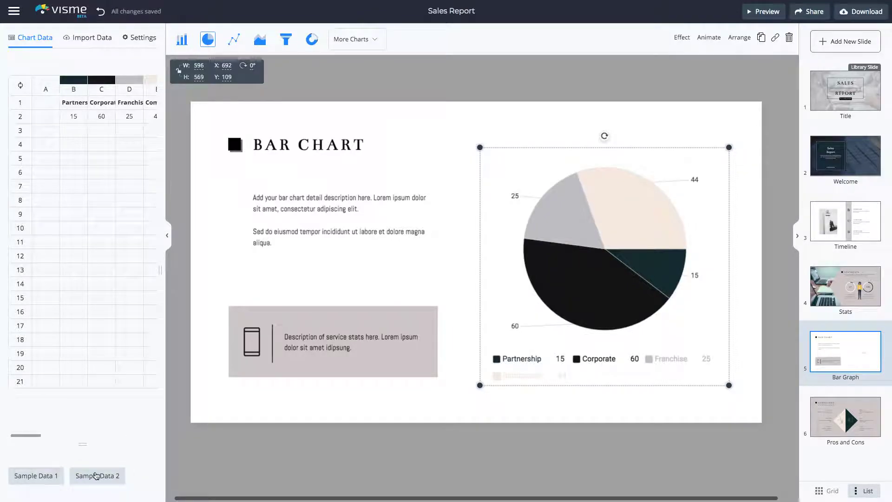
left_click(95, 476)
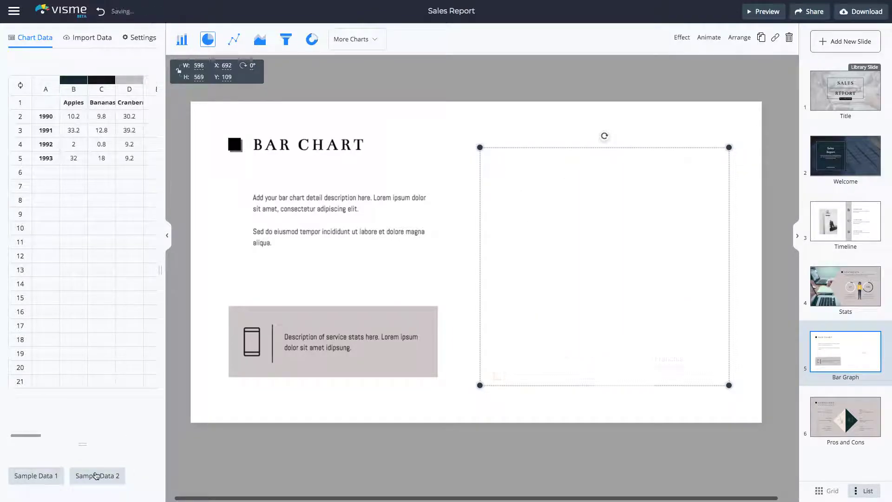
left_click(91, 43)
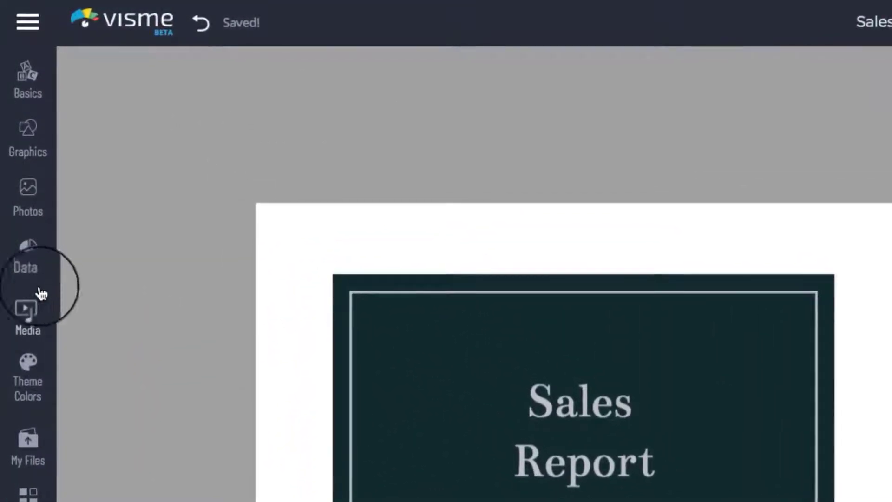
Step: Insert the Technology keyboard stock video and stretch it to fill the Welcome slide
left_click(39, 300)
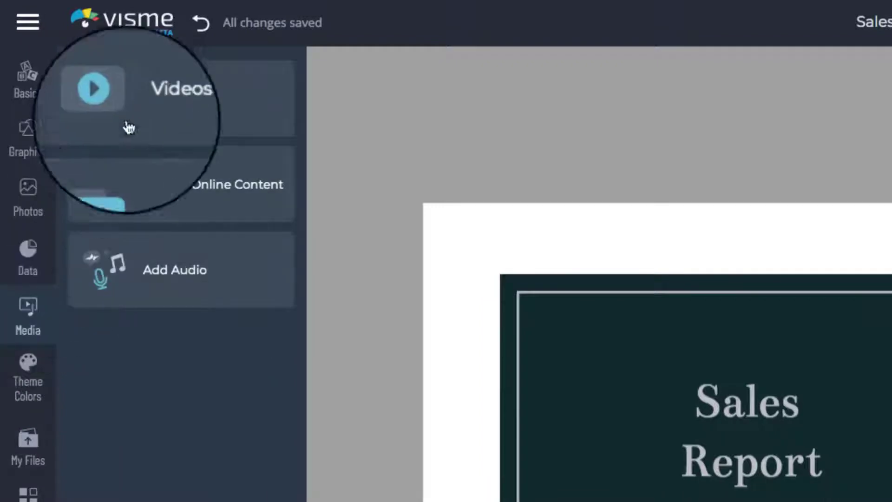
left_click(143, 88)
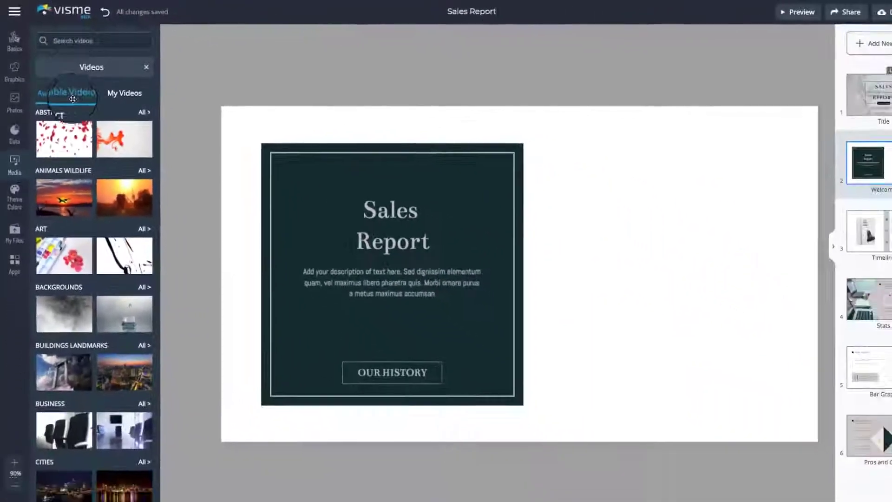
scroll(79, 185, "down", 5)
scroll(78, 185, "down", 5)
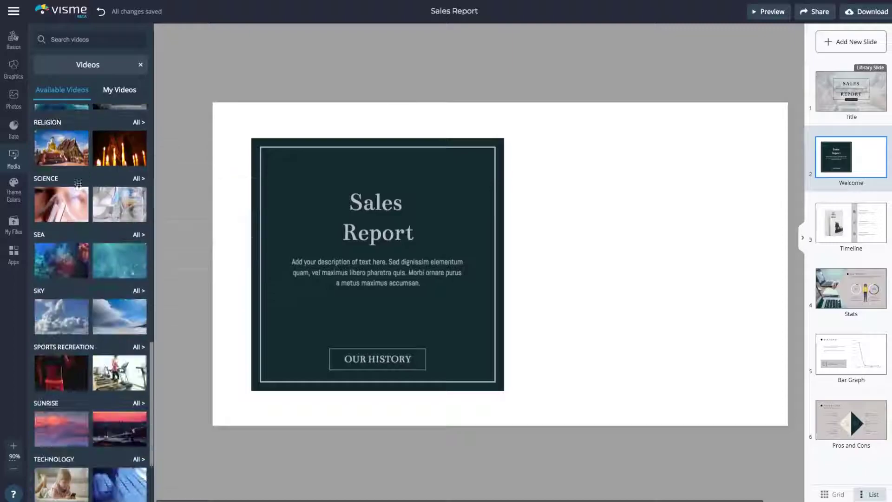
scroll(105, 313, "down", 2)
left_click(119, 411)
left_click_drag(379, 236, 241, 143)
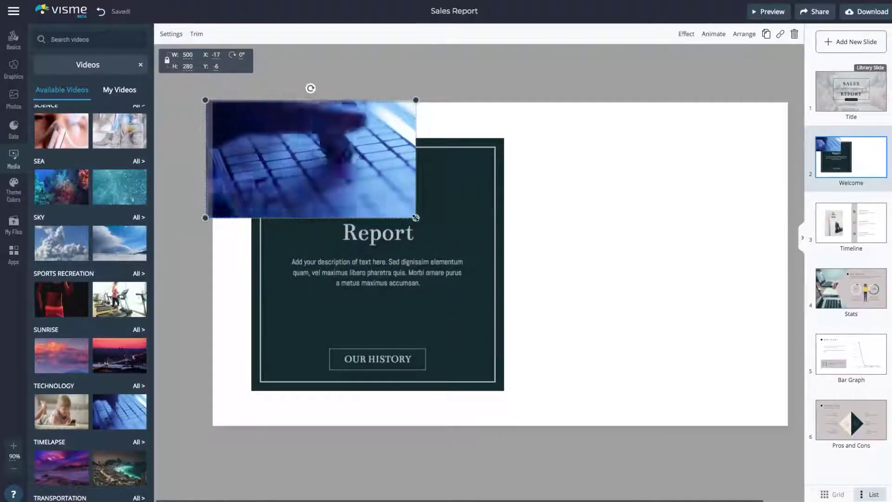
left_click_drag(416, 217, 802, 445)
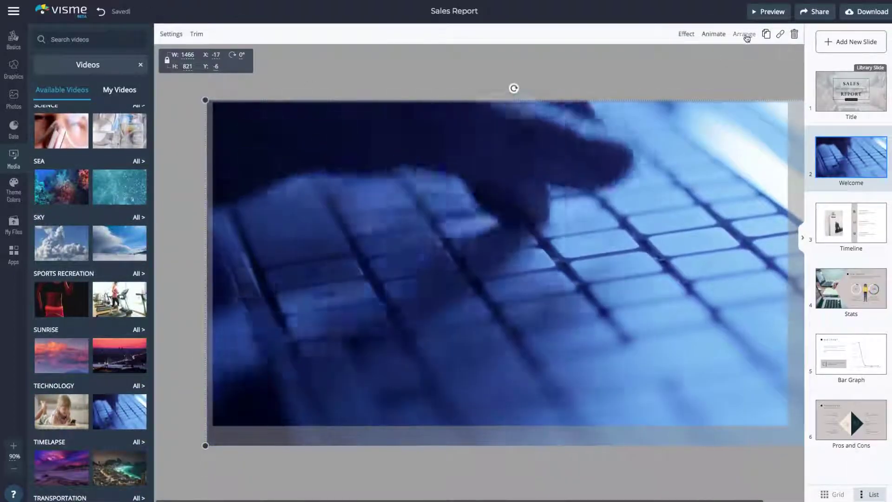
Step: Send the keyboard video behind the Sales Report box and lower its opacity to fade it
left_click(745, 34)
left_click(718, 104)
left_click(686, 33)
left_click_drag(637, 62, 576, 61)
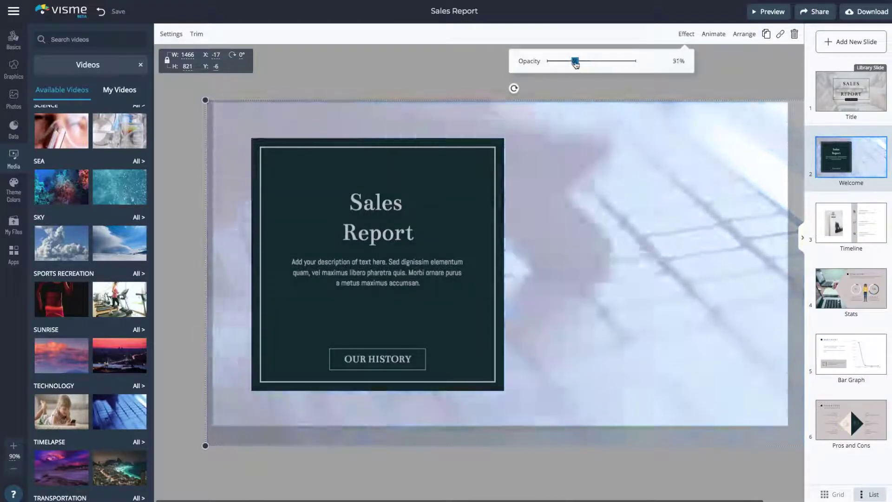
left_click(483, 67)
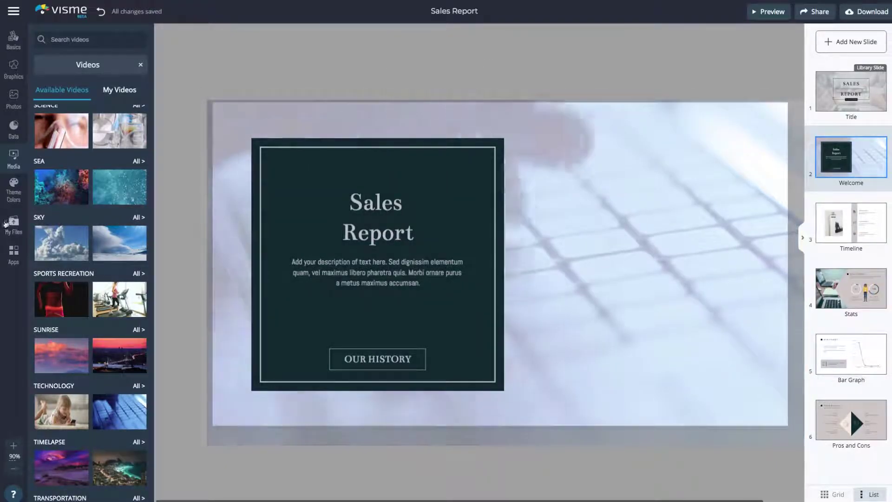
Step: Try the dark red palette, settle on the teal theme palette, then open Share
left_click(13, 189)
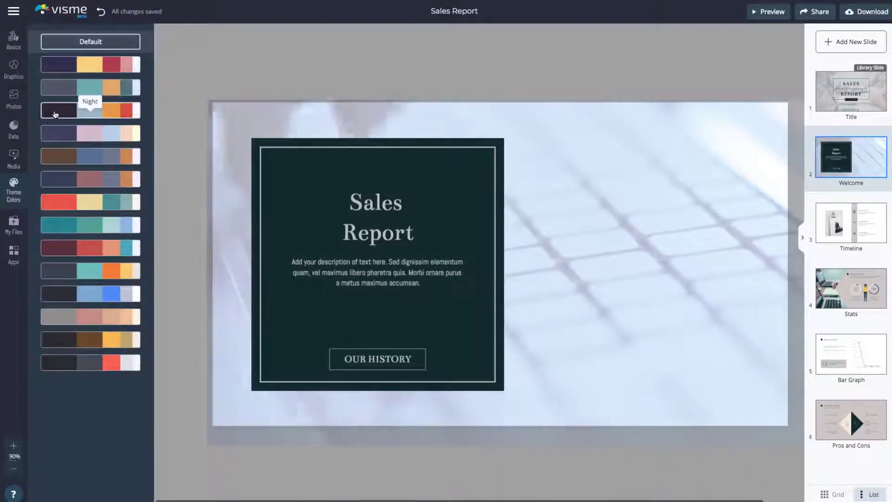
left_click(54, 114)
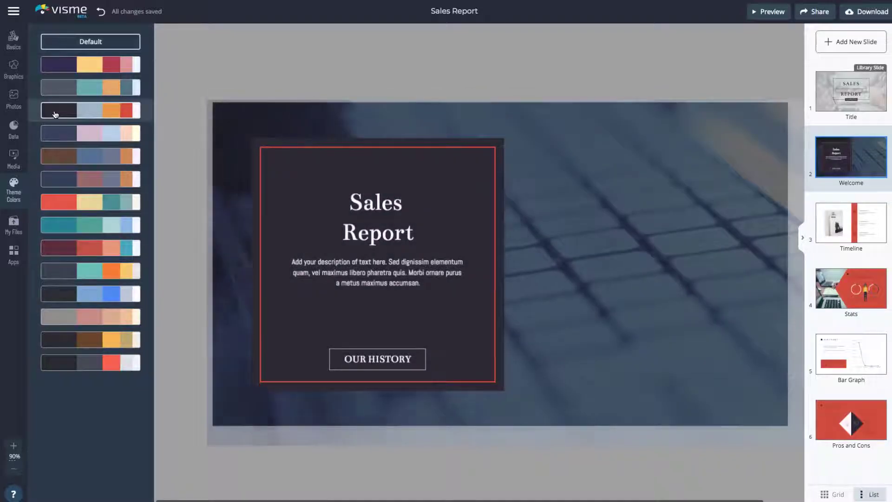
left_click(61, 225)
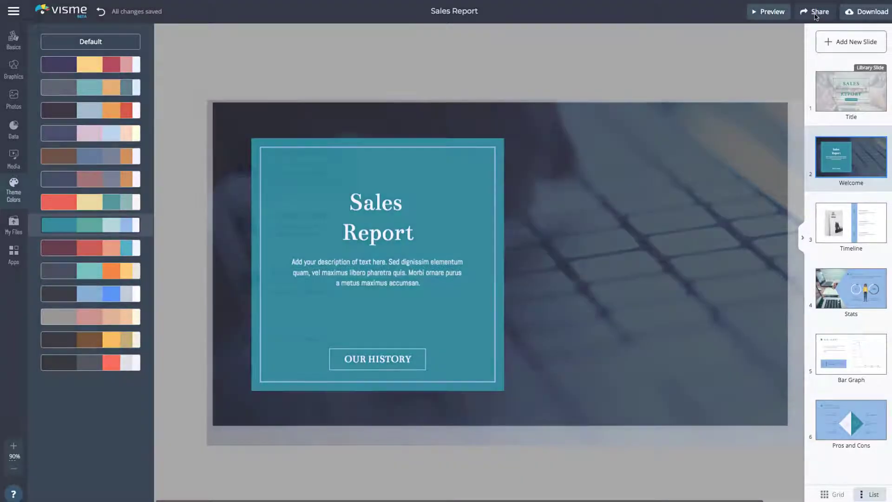
left_click(816, 12)
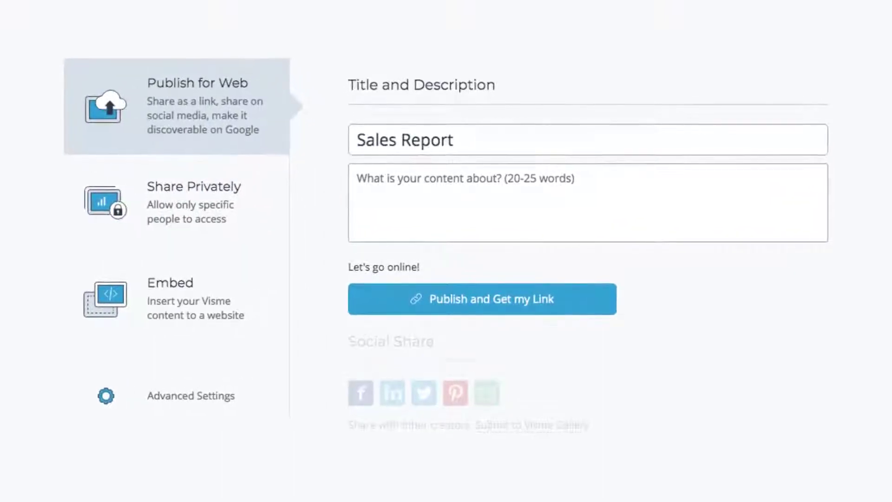
Step: Review the Share Privately and Embed options in the Share dialog
left_click(185, 206)
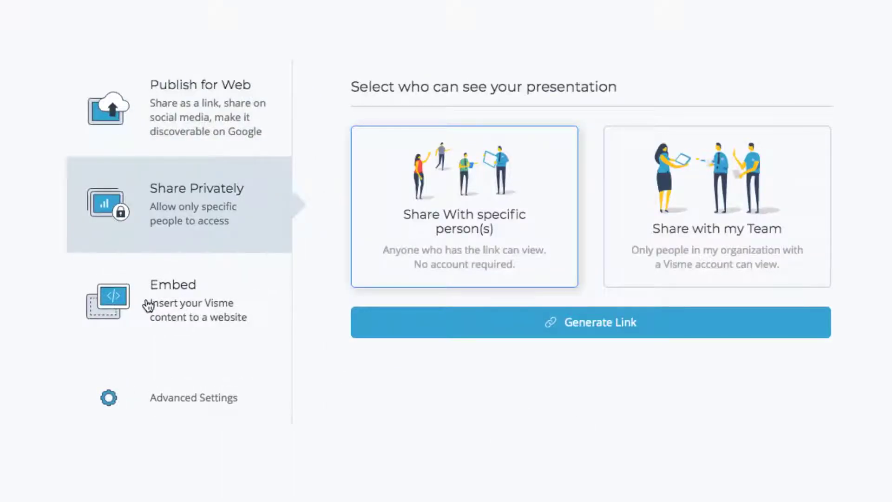
left_click(148, 307)
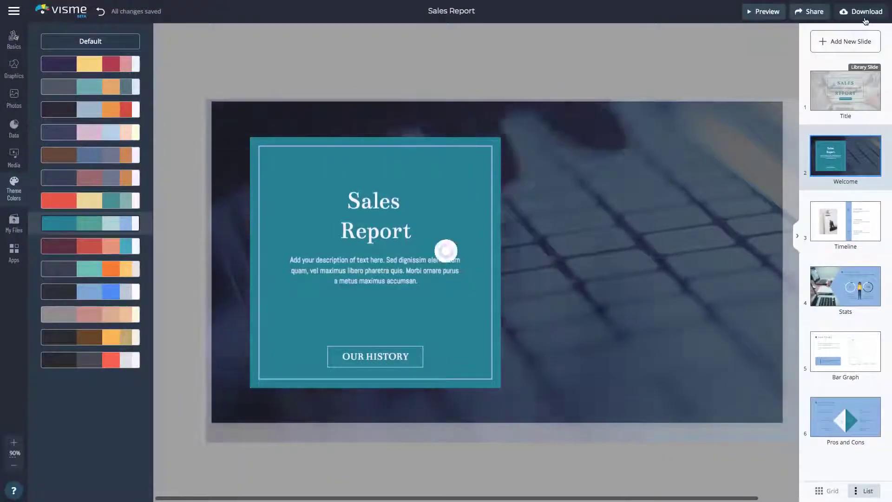
Step: Browse the PDF, video and offline download formats, then select the HTML 5 offline version
left_click(863, 11)
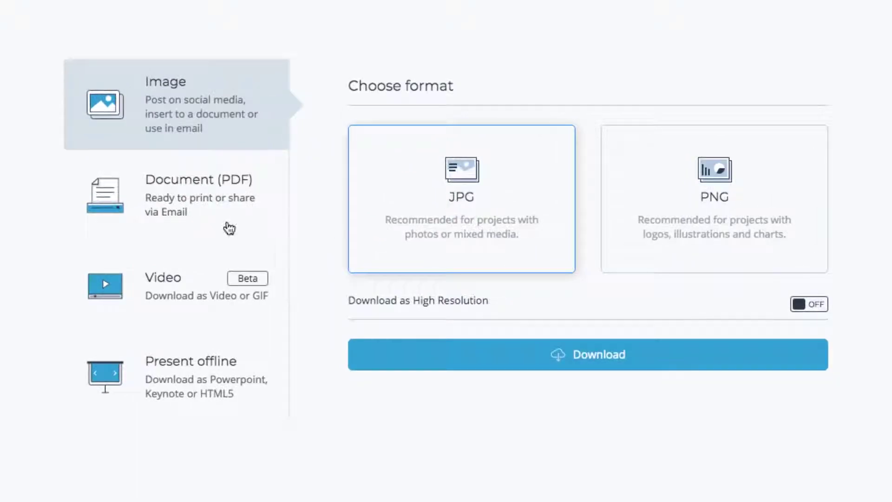
left_click(223, 228)
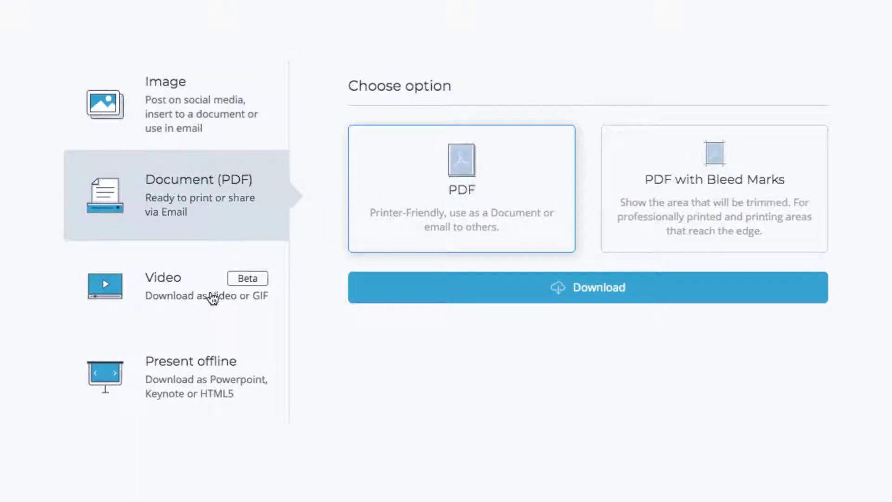
left_click(211, 298)
left_click(209, 383)
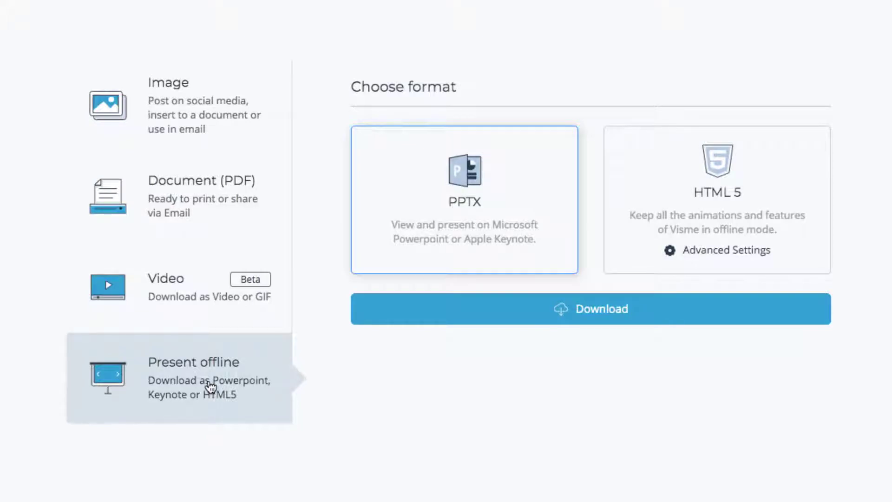
left_click(716, 229)
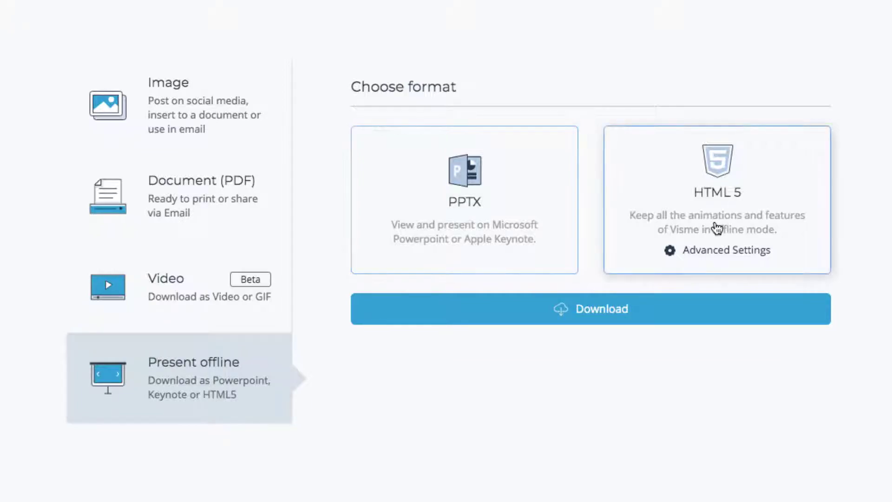